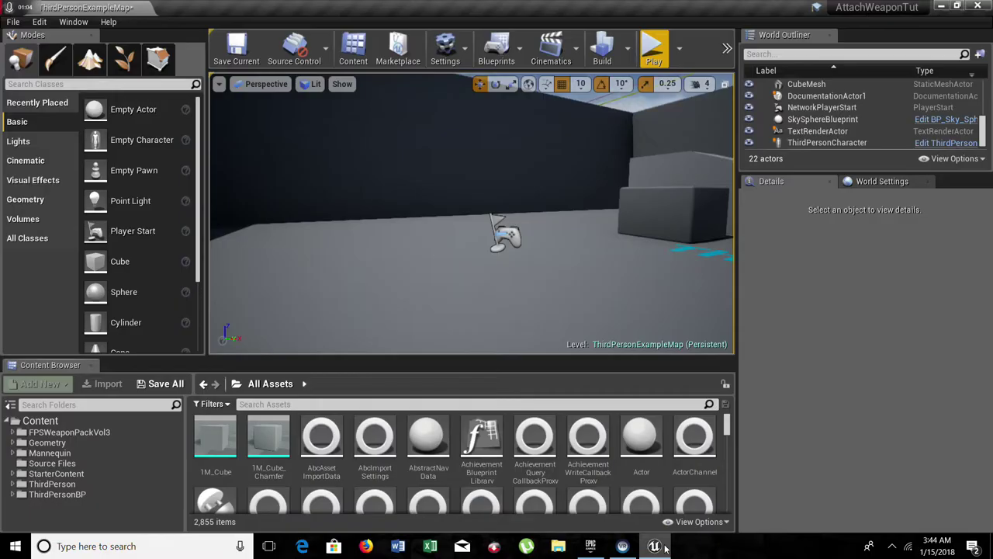
# - Create an Actor blueprint class named Weapon1 in the Weapons folder of FPSWeaponPackVol3
pyautogui.click(654, 545)
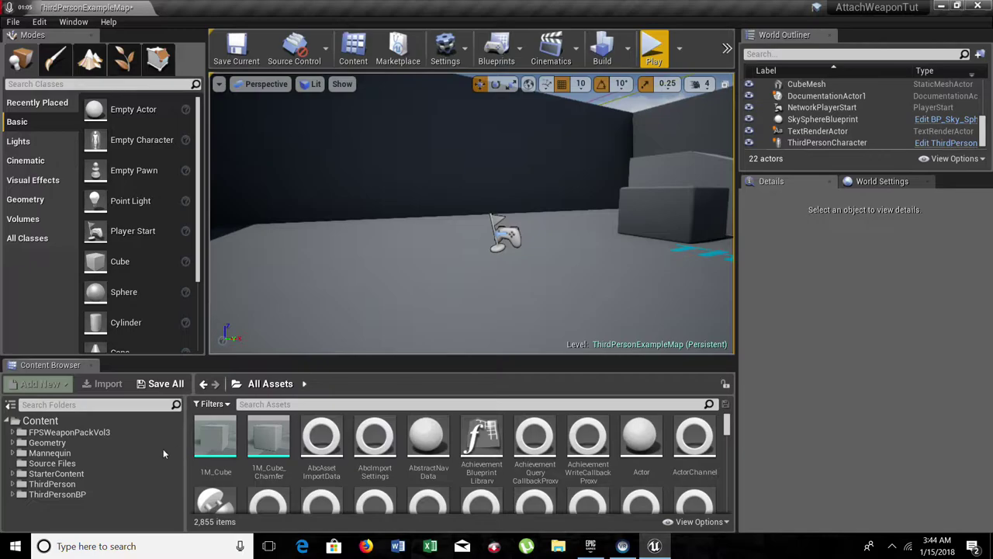
pyautogui.click(54, 435)
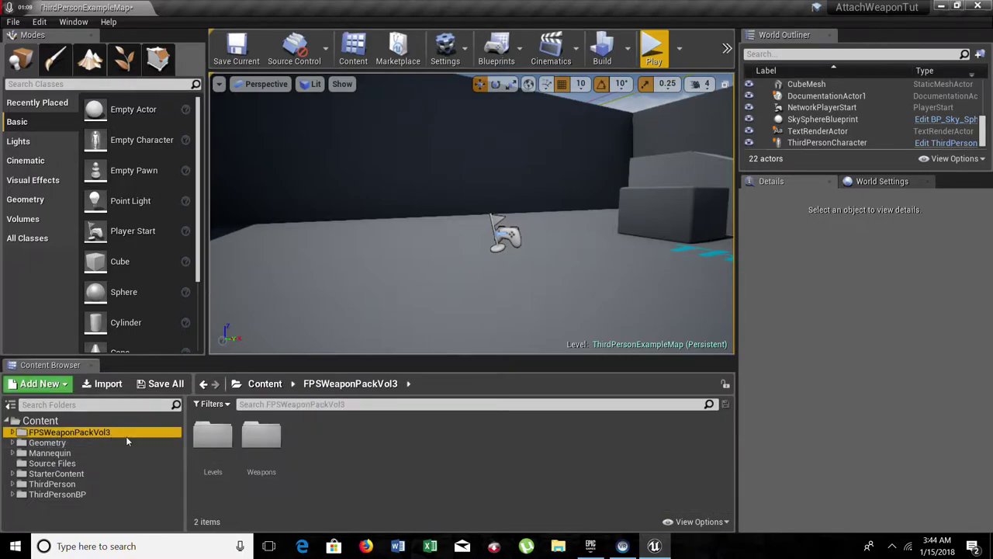
pyautogui.doubleClick(260, 434)
pyautogui.rightClick(399, 460)
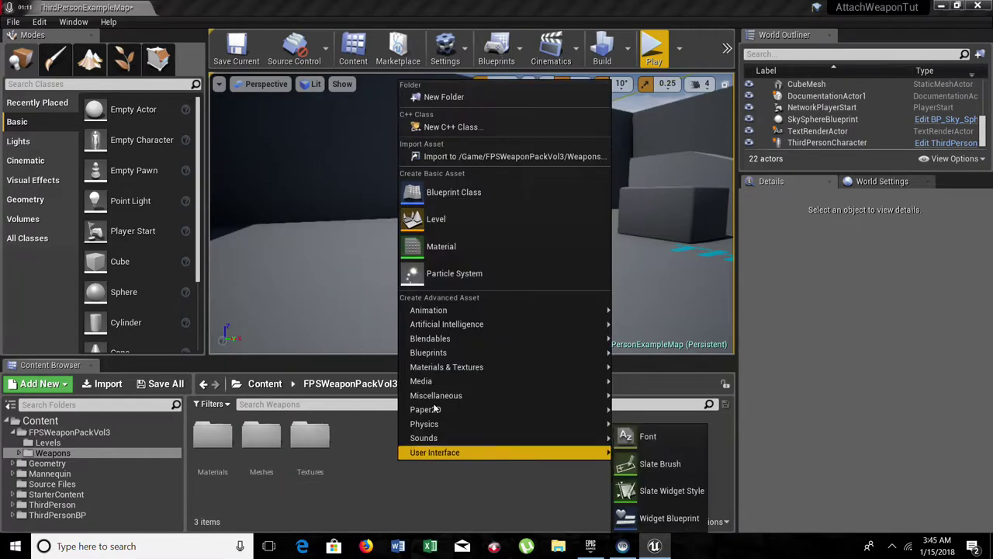
pyautogui.click(452, 191)
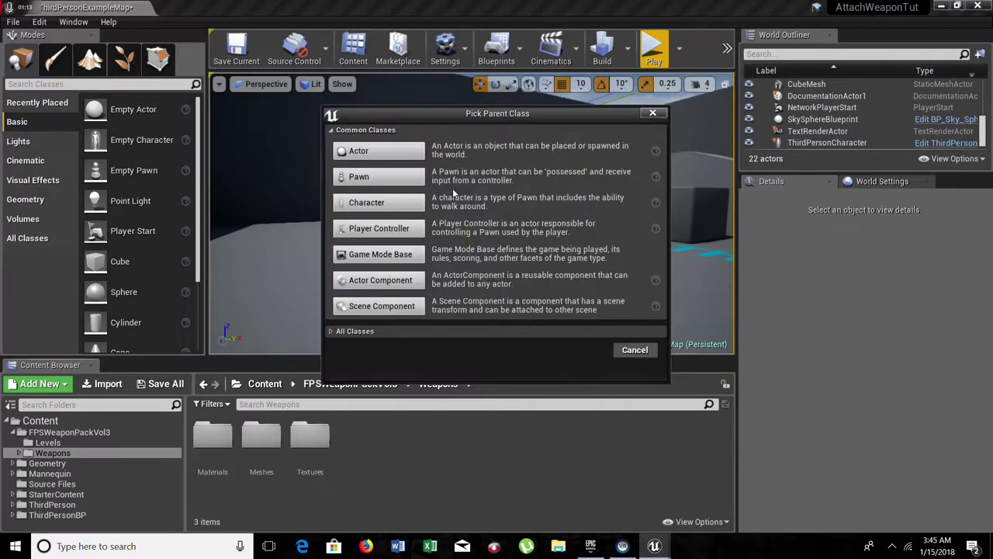
pyautogui.click(379, 150)
pyautogui.write('Weapon1')
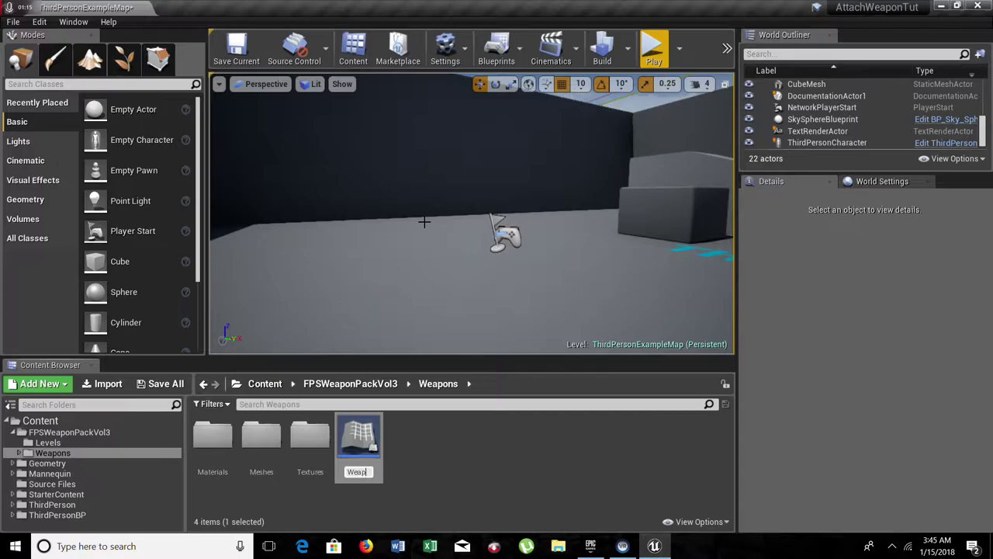
pyautogui.press('Return')
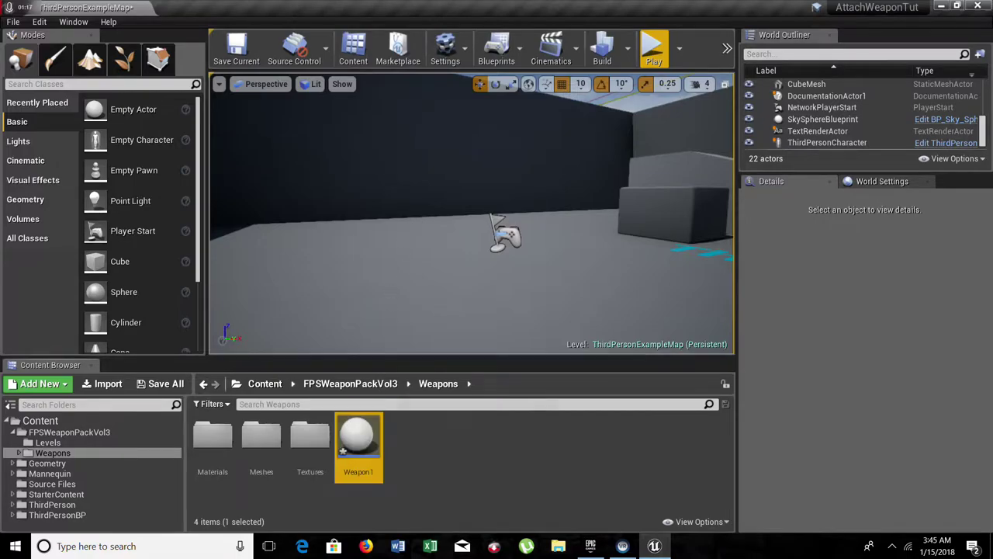
# - Open the Weapon1 blueprint and add a Sphere Collision component under its default scene root
pyautogui.doubleClick(358, 444)
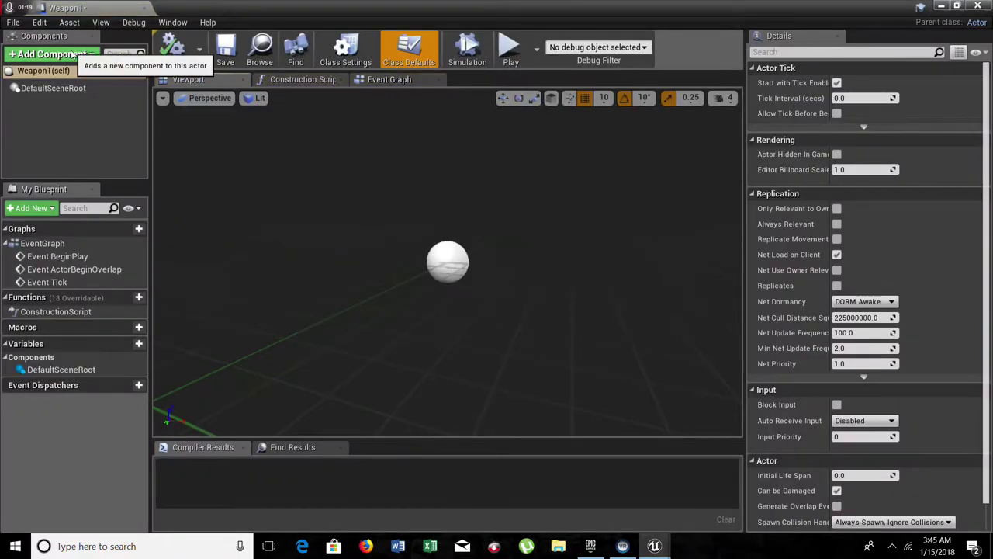
pyautogui.click(71, 54)
pyautogui.write('coll')
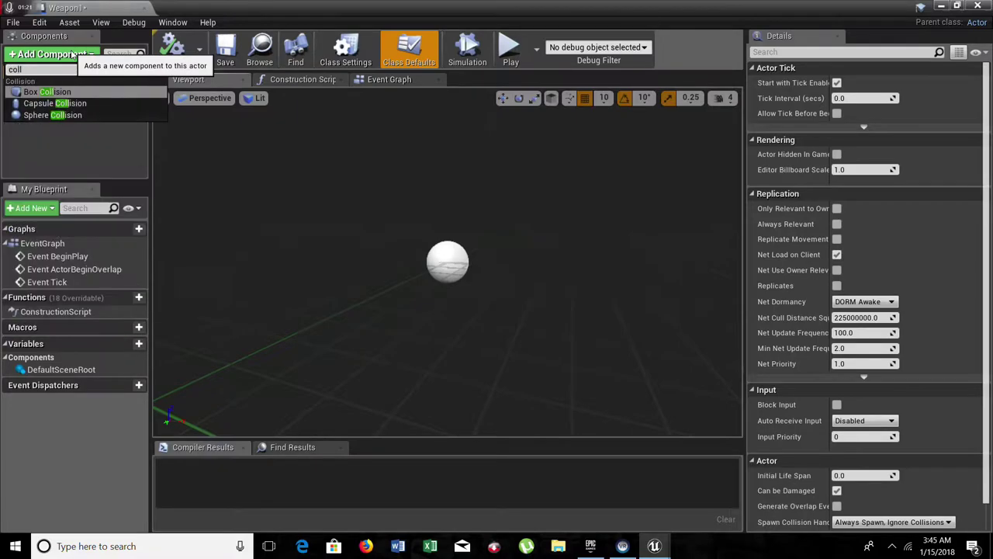
pyautogui.press('Down')
pyautogui.press('Down')
pyautogui.press('Return')
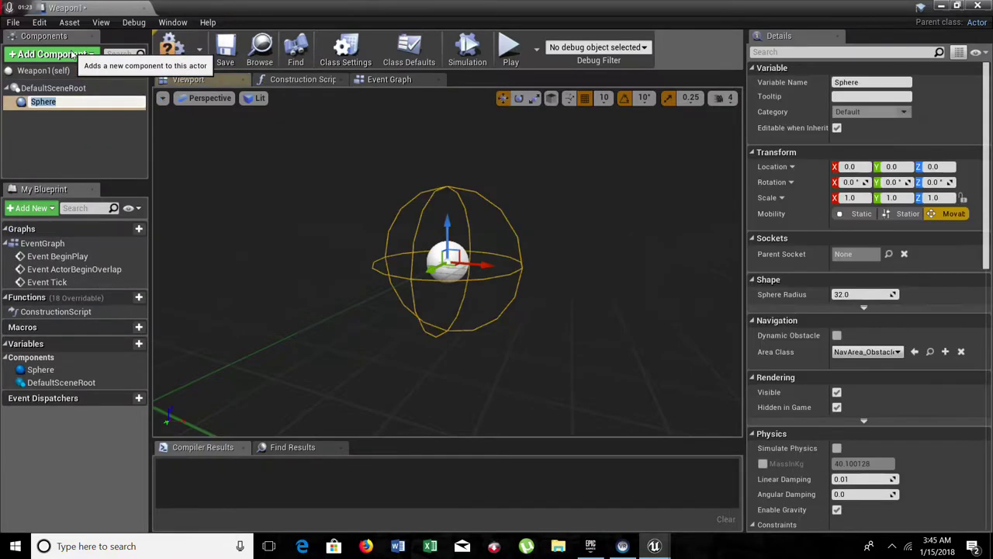
# - Add a Skeletal Mesh component as a child of the Sphere collision, keeping its default name
pyautogui.click(73, 53)
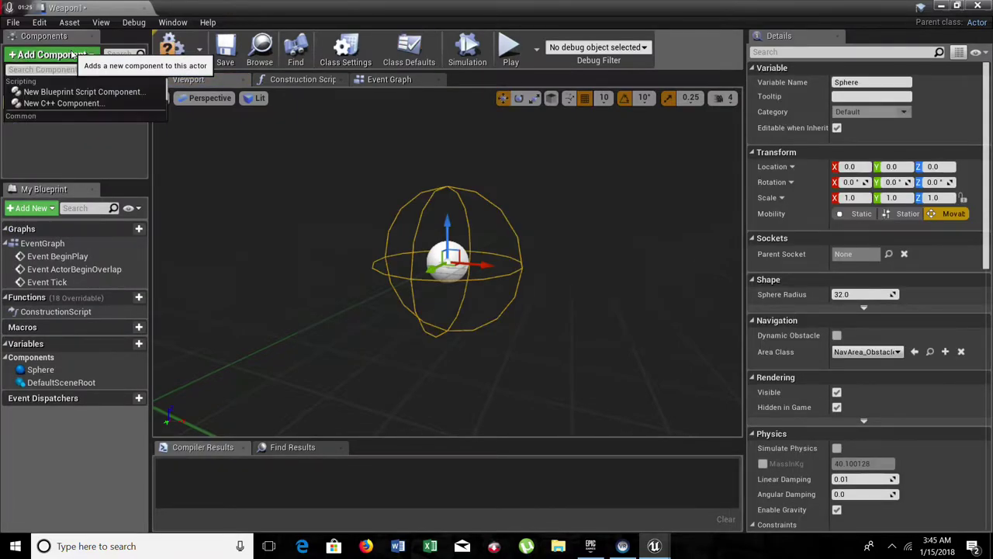
pyautogui.write('Se')
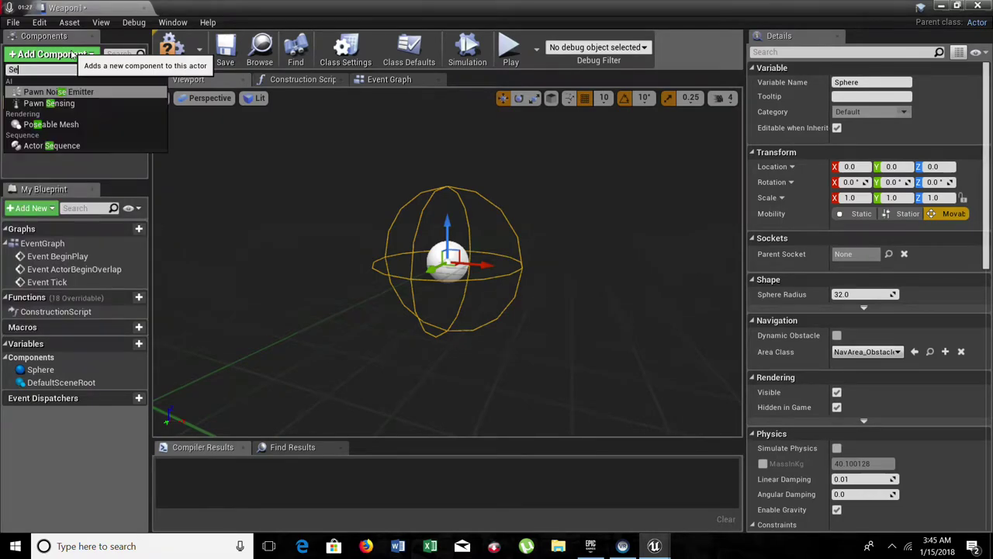
pyautogui.press('BackSpace')
pyautogui.write('ke')
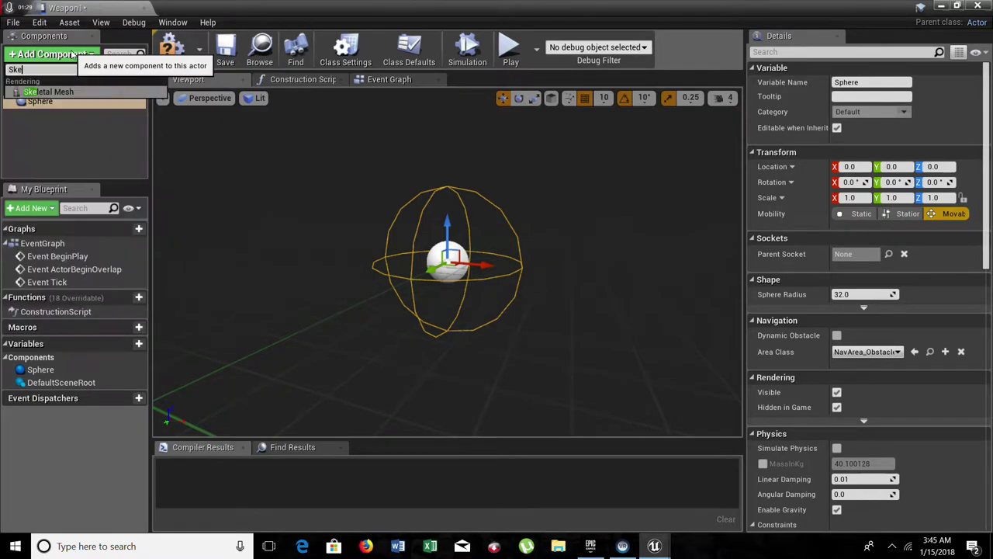
pyautogui.press('Return')
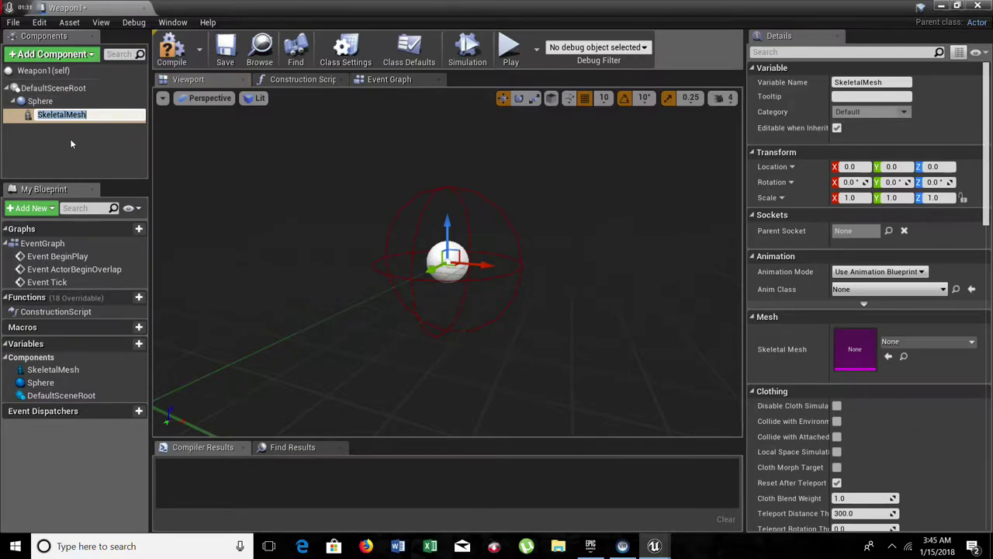
pyautogui.click(97, 150)
# - Assign the SK_SMG45_X mesh to the SkeletalMesh component of Weapon1
pyautogui.click(58, 114)
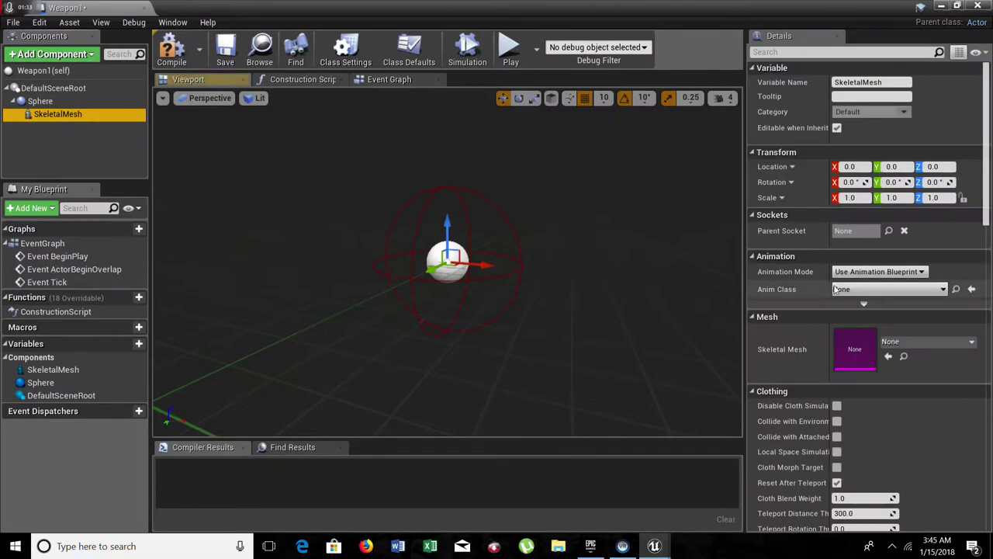
pyautogui.click(892, 342)
pyautogui.write('smg')
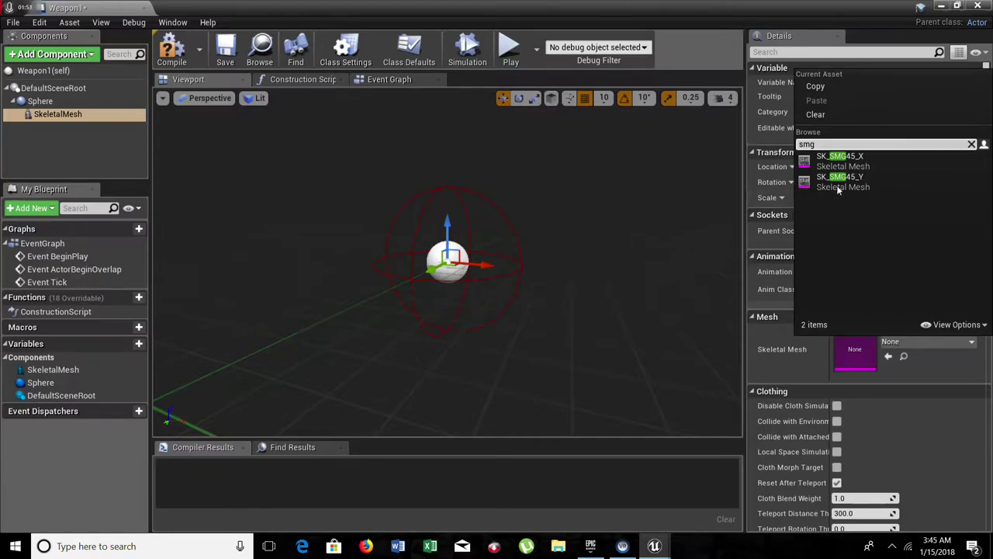
pyautogui.moveTo(841, 183)
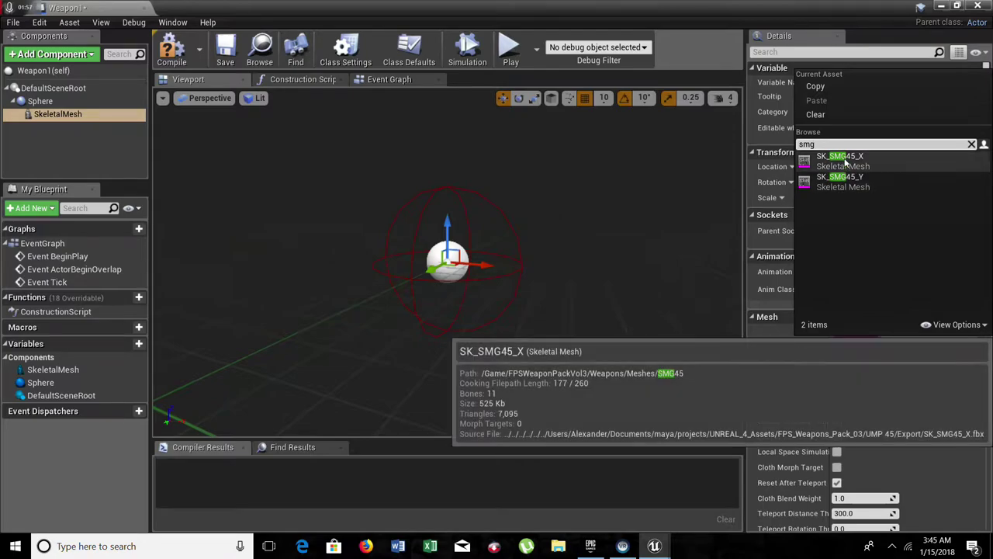
pyautogui.click(846, 162)
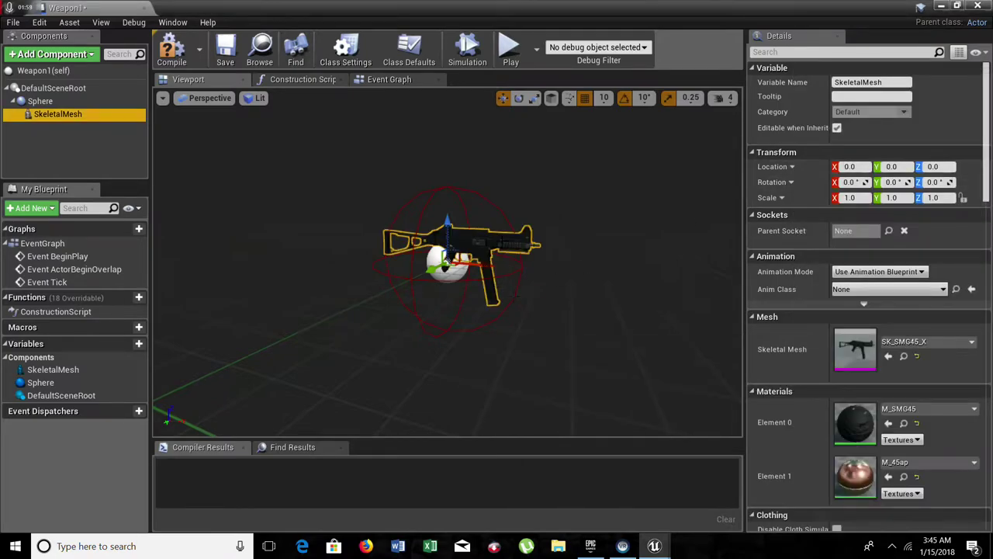
# - Compile the Weapon1 blueprint and close its editor
pyautogui.moveTo(561, 295); pyautogui.dragTo(621, 326, button='right')
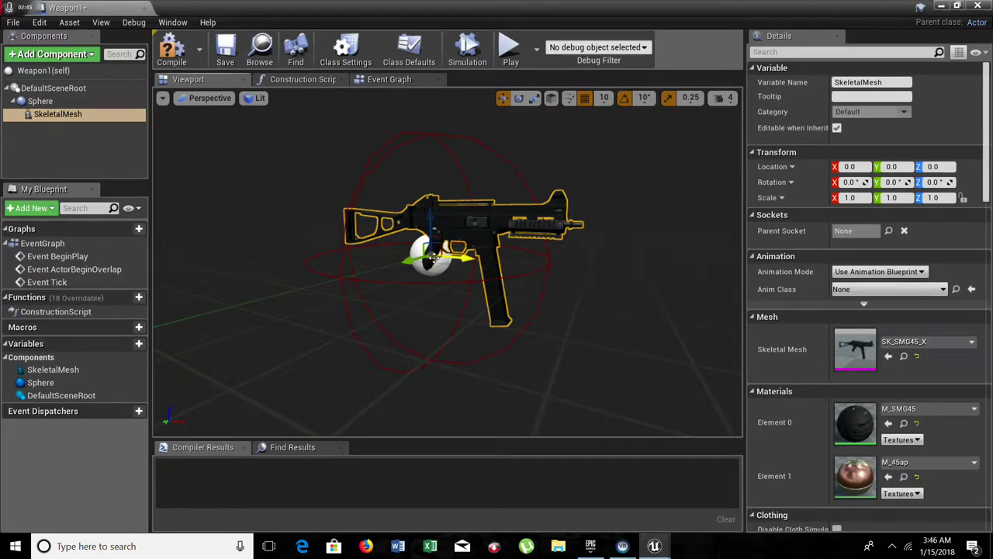
pyautogui.click(170, 48)
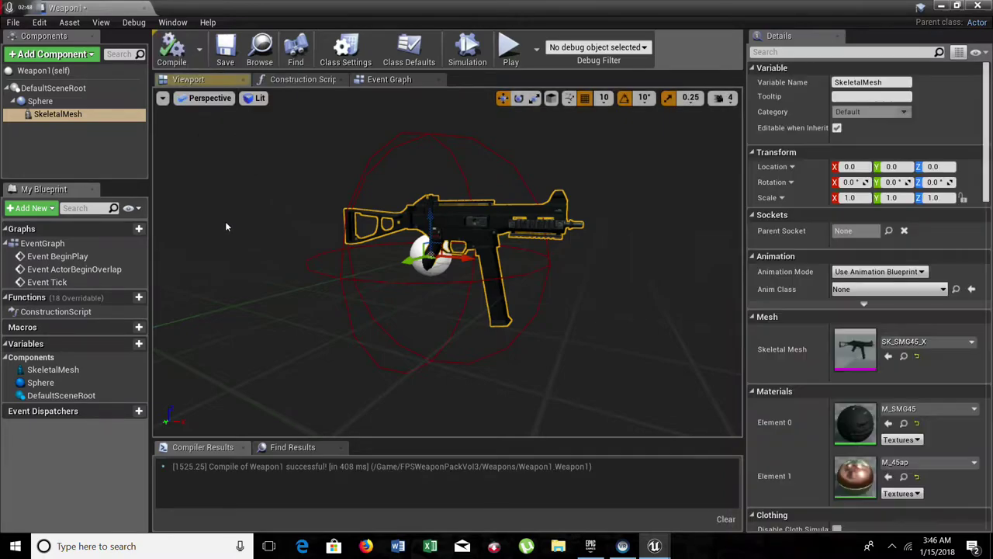
pyautogui.click(404, 82)
pyautogui.click(987, 5)
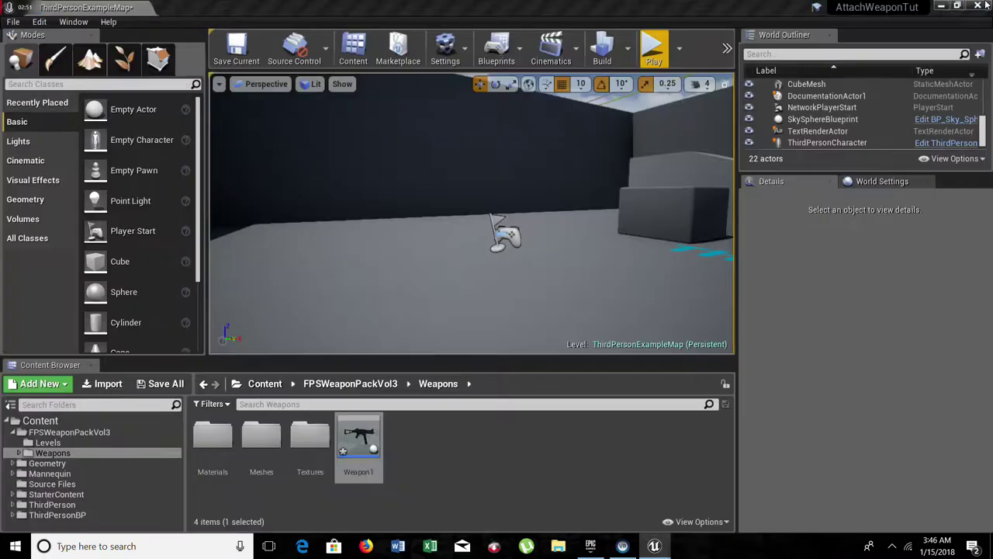
# - Open the UE4_Mannequin_Skeleton asset from the Mannequin's Character Mesh folder
pyautogui.click(479, 494)
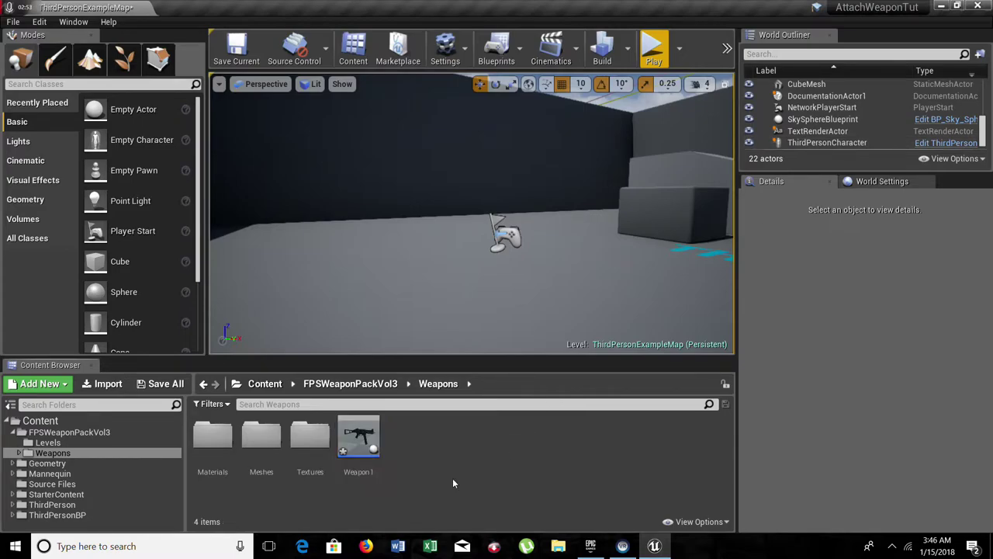
pyautogui.click(13, 473)
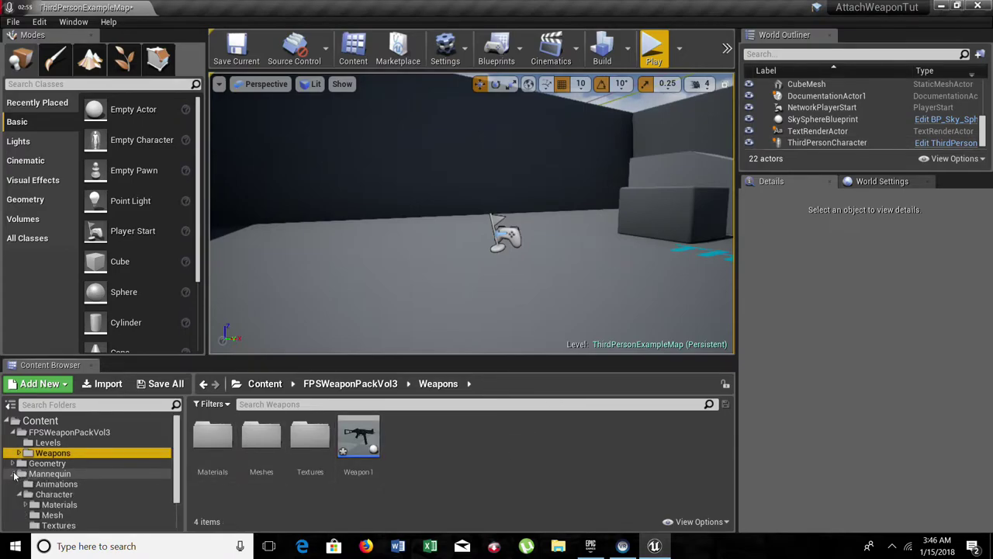
pyautogui.click(49, 514)
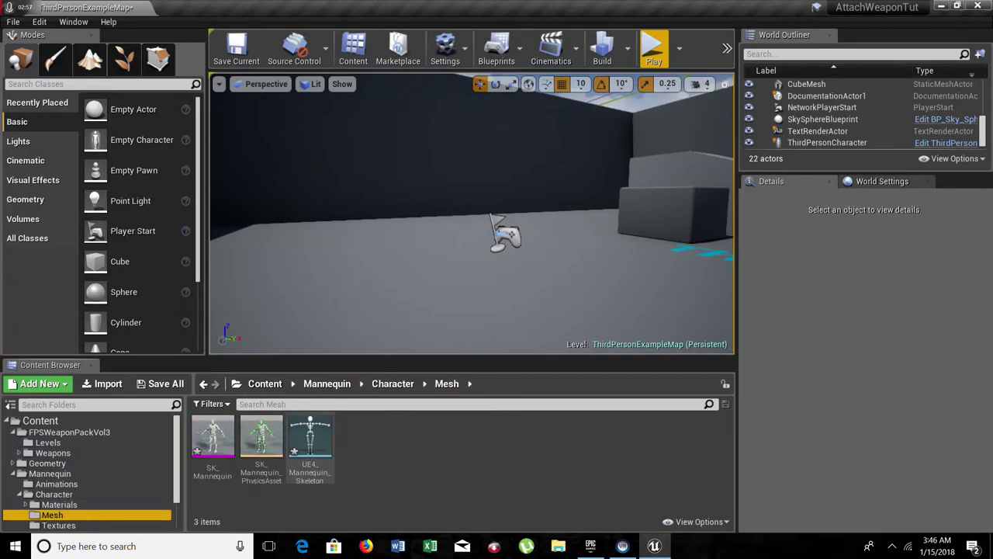
pyautogui.doubleClick(311, 439)
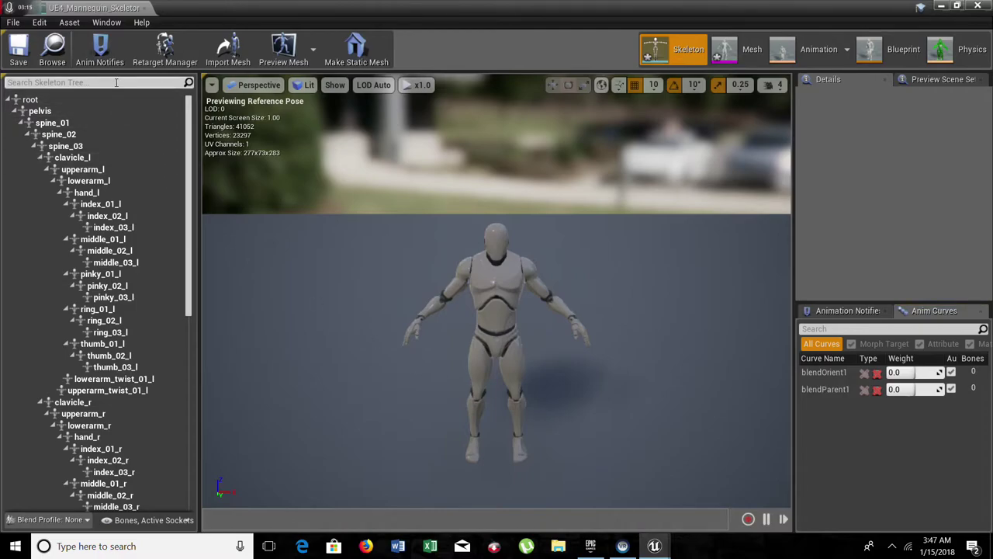
# - Search the skeleton tree for "hand" and add a socket to the hand_r bone, keeping its default name
pyautogui.write('hand')
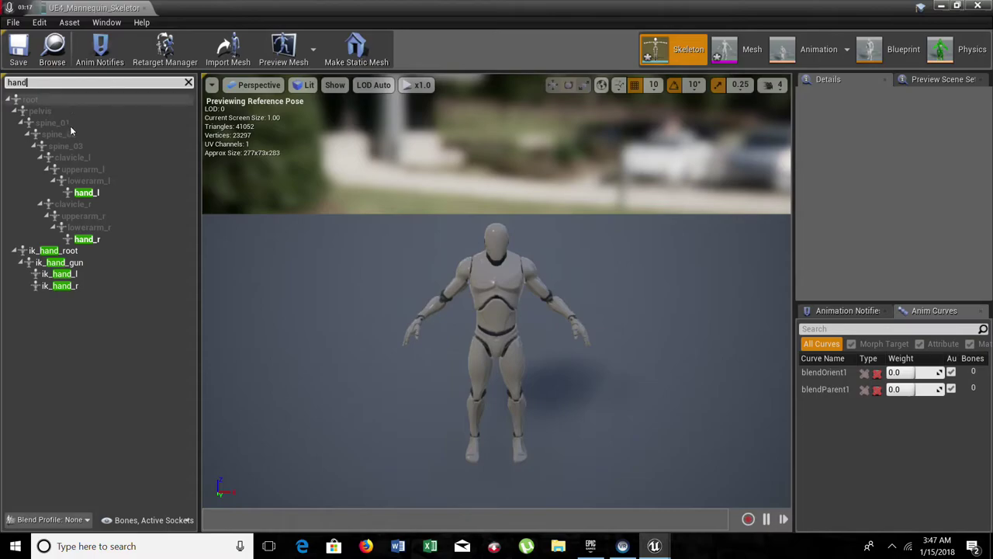
pyautogui.click(87, 239)
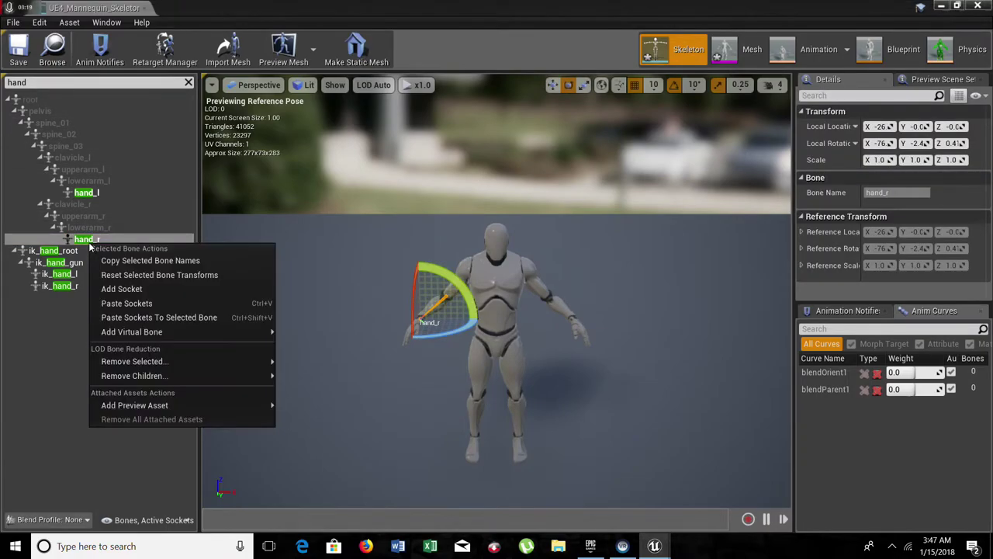
pyautogui.click(122, 289)
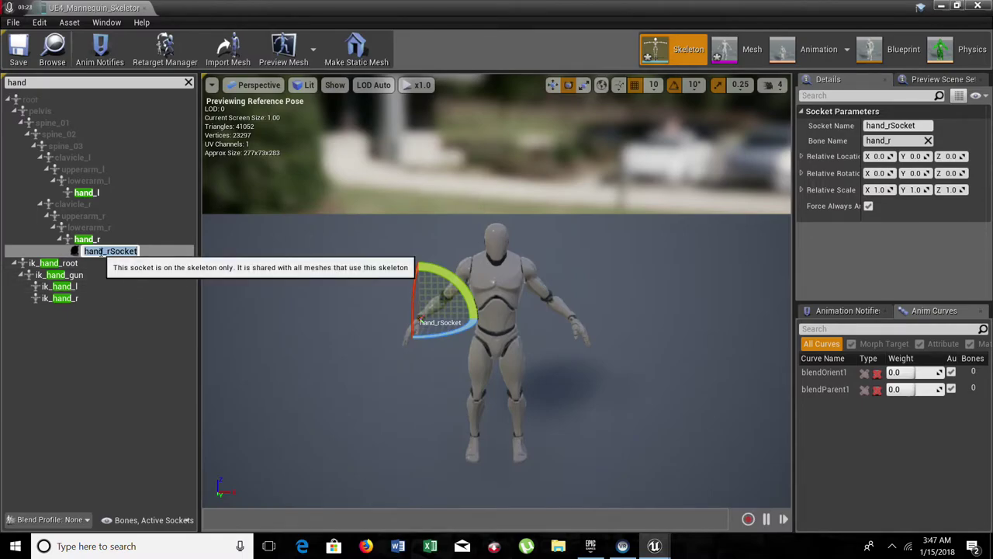
pyautogui.click(100, 342)
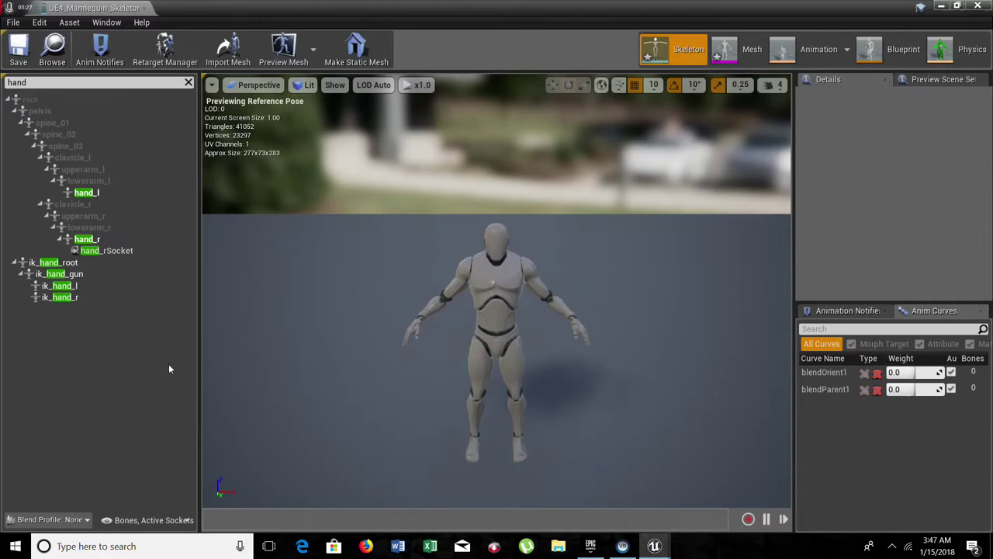
# - Add SK_SMG45_X as the preview asset on the hand_rSocket
pyautogui.click(116, 251)
pyautogui.rightClick(118, 249)
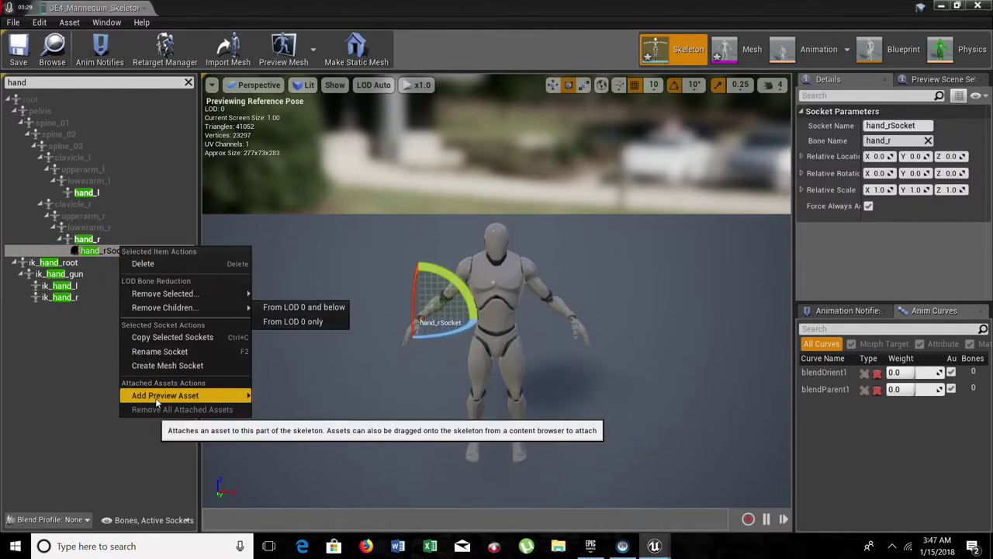
pyautogui.moveTo(166, 395)
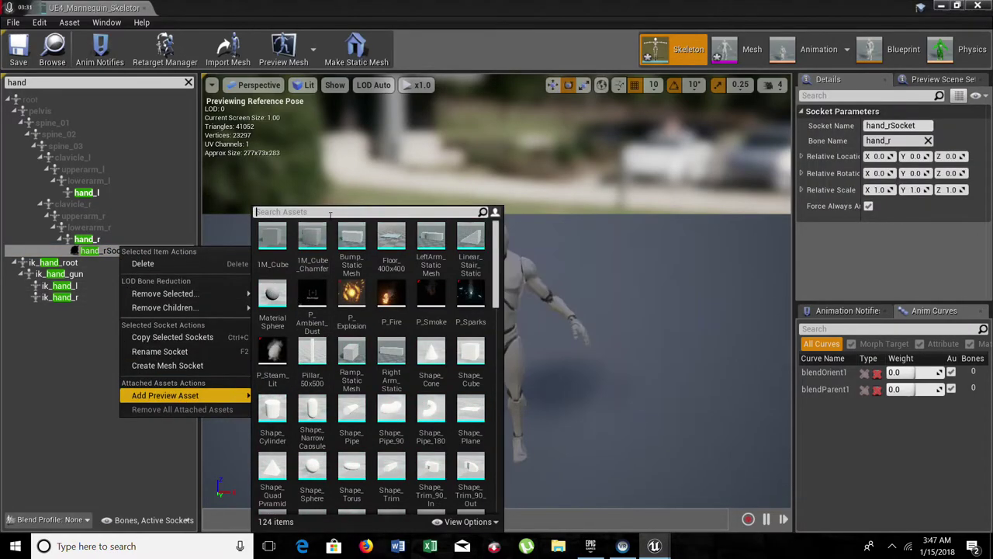
pyautogui.click(330, 212)
pyautogui.write('sek')
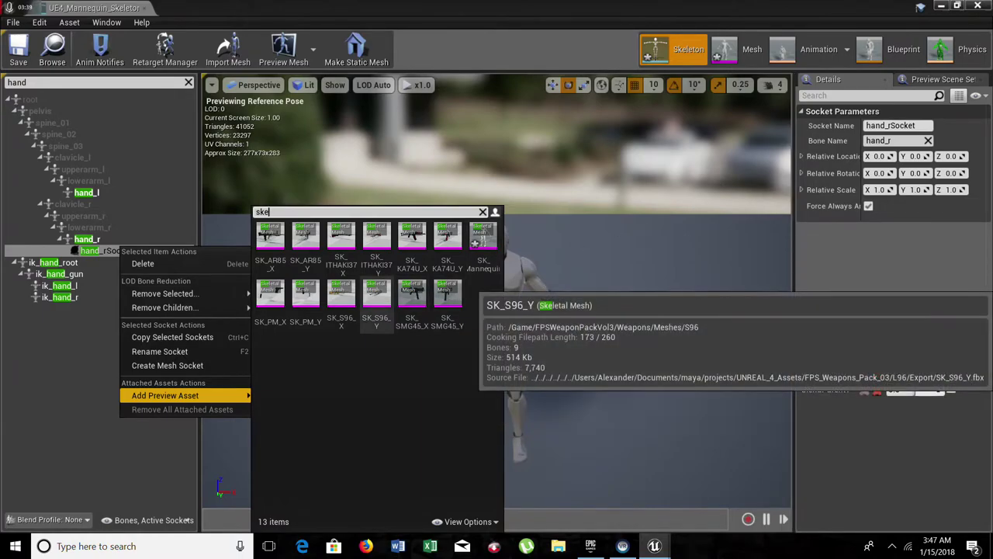
pyautogui.press('BackSpace')
pyautogui.press('BackSpace')
pyautogui.write('smg')
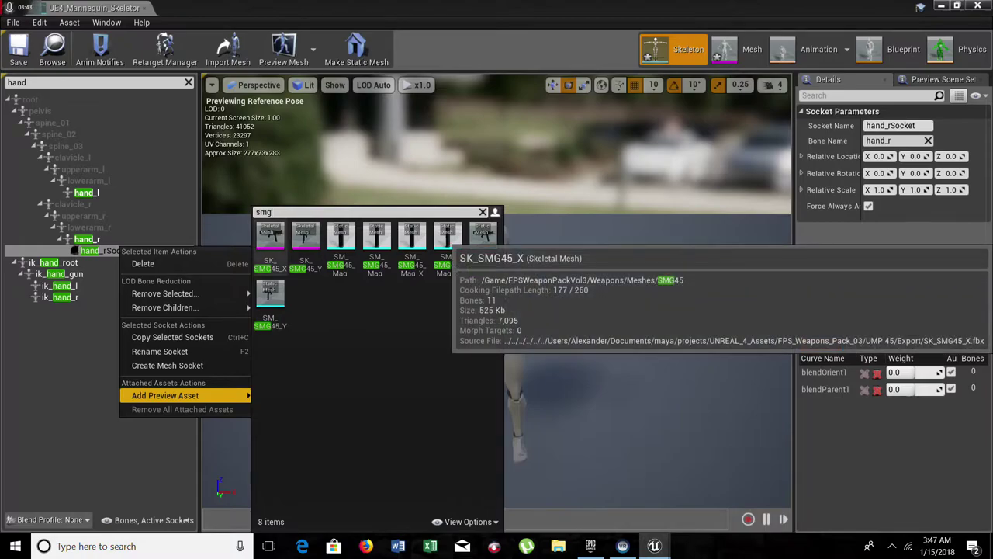
pyautogui.click(271, 236)
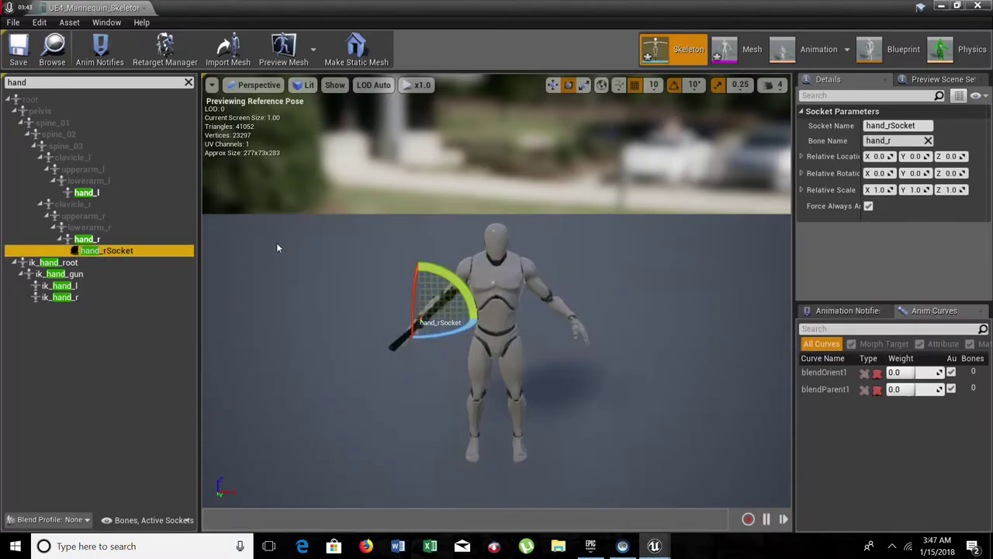
# - Rotate the hand_rSocket so the previewed SMG points down along the right hand, at about X 37, Y -6.7, Z 168
pyautogui.moveTo(471, 361); pyautogui.dragTo(532, 396, button='right')
pyautogui.press('w')
pyautogui.moveTo(411, 372)
pyautogui.mouseDown(button='right')
pyautogui.moveTo(411, 310)
pyautogui.moveTo(411, 372)
pyautogui.mouseUp(button='right')
pyautogui.press('s')
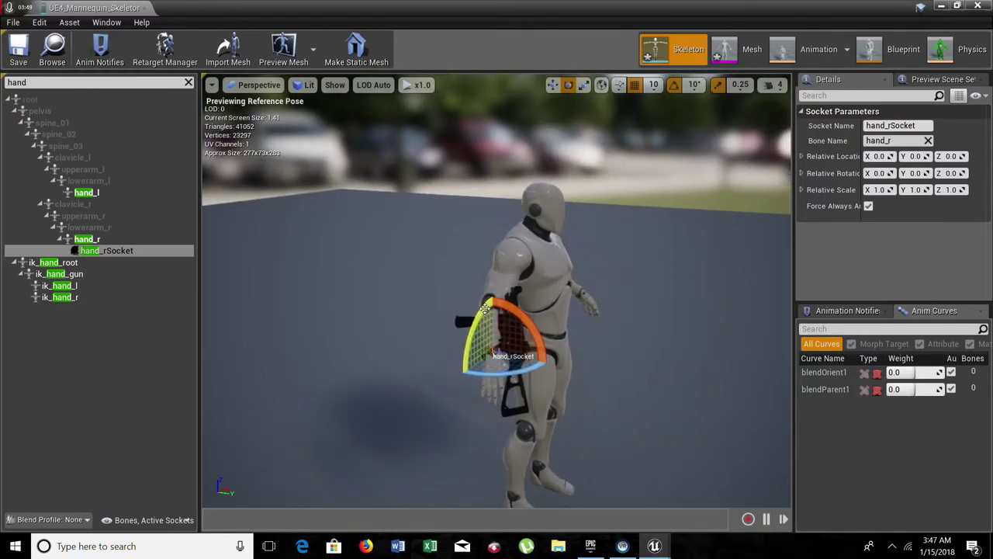
pyautogui.moveTo(471, 341); pyautogui.dragTo(455, 405)
pyautogui.moveTo(539, 314); pyautogui.dragTo(572, 340)
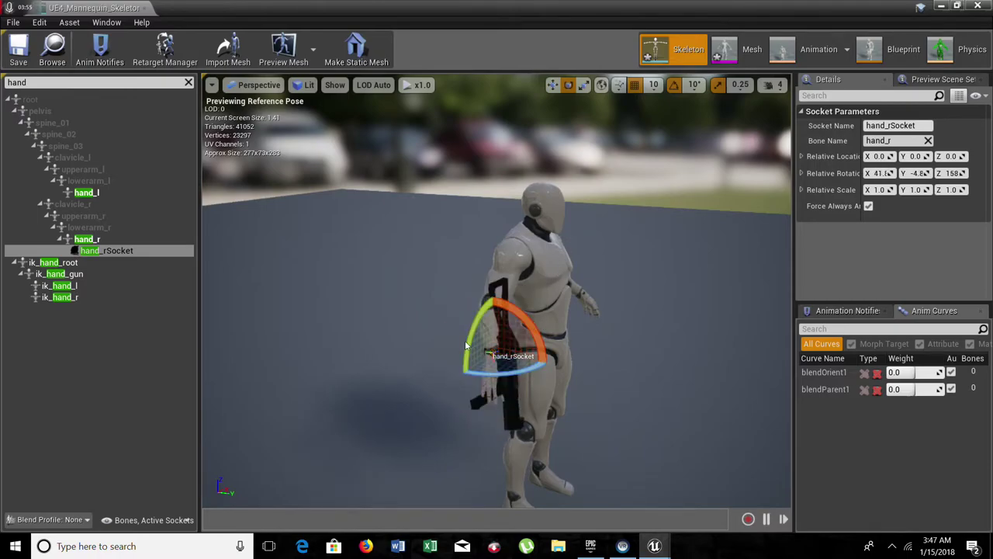
pyautogui.moveTo(465, 344); pyautogui.dragTo(467, 365)
# - Move the hand_rSocket to bring the SMG's grip to the right hand, at about X -9.9, Y 11.9, Z -1.2
pyautogui.press('w')
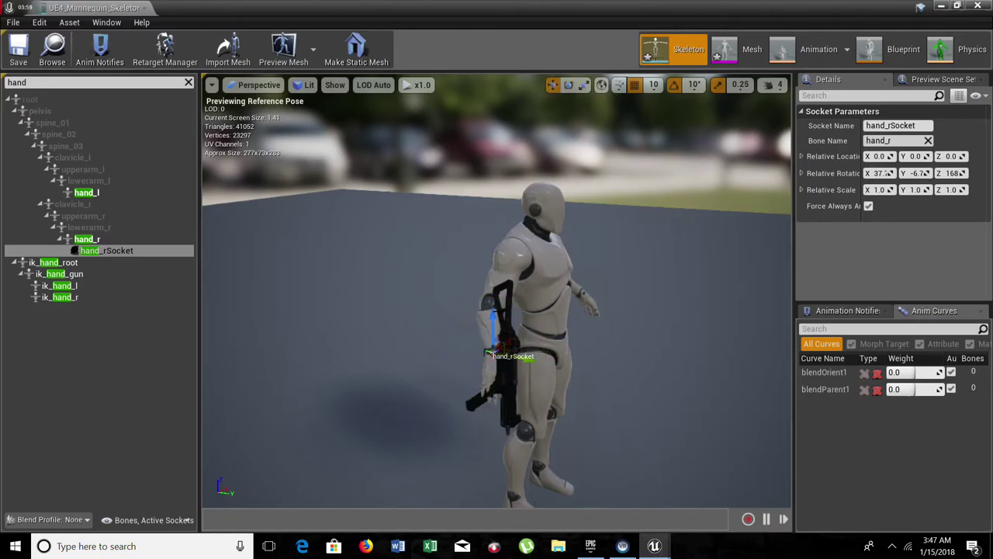
pyautogui.moveTo(493, 317); pyautogui.dragTo(333, 347)
pyautogui.moveTo(334, 348); pyautogui.dragTo(575, 334, button='right')
pyautogui.press('a')
pyautogui.press('w')
pyautogui.press('a')
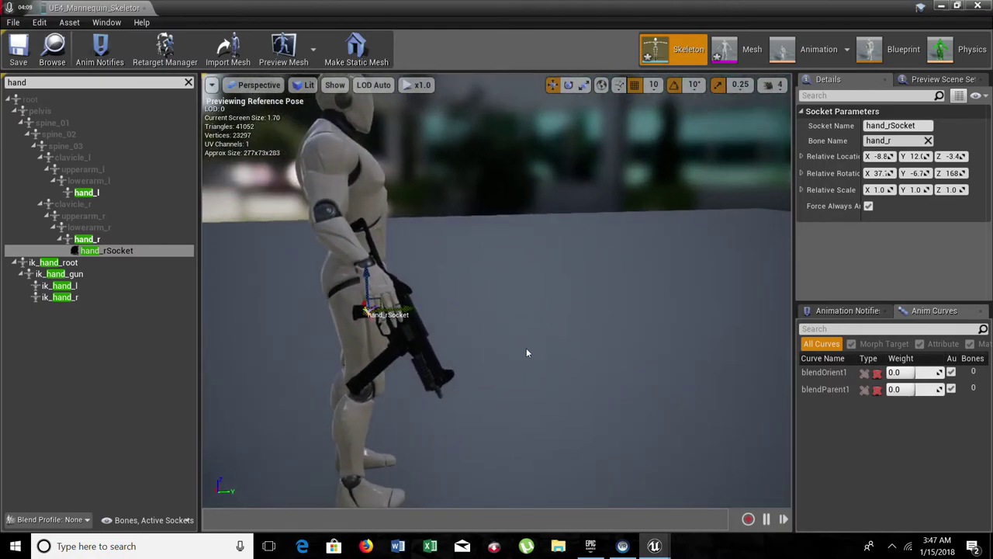
pyautogui.moveTo(404, 314); pyautogui.dragTo(413, 311)
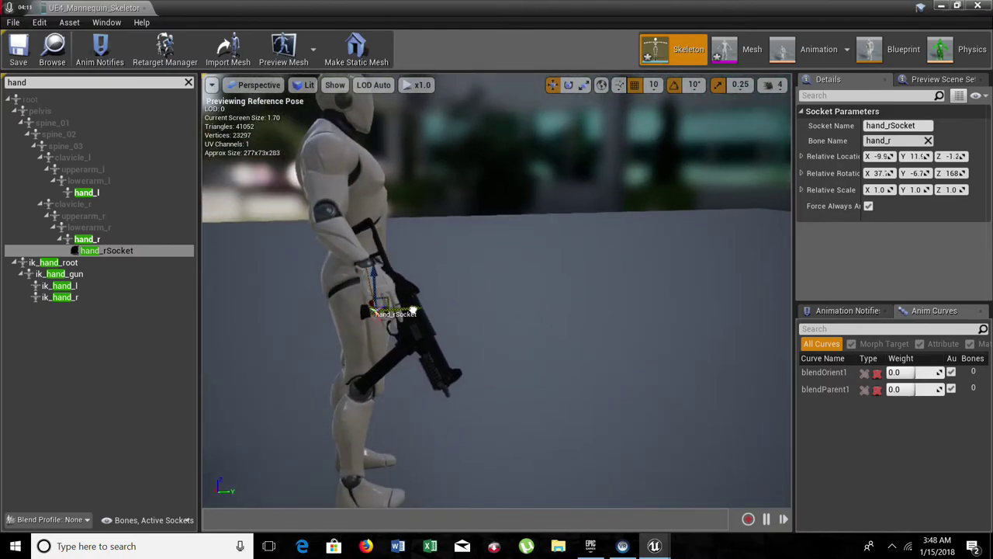
# - Check the SMG from the front and back, and raise the hand_rSocket to about X -6.4, Y 7.1, Z 0.1
pyautogui.moveTo(416, 311); pyautogui.dragTo(279, 256, button='right')
pyautogui.press('d')
pyautogui.press('d')
pyautogui.moveTo(381, 306); pyautogui.dragTo(256, 301, button='right')
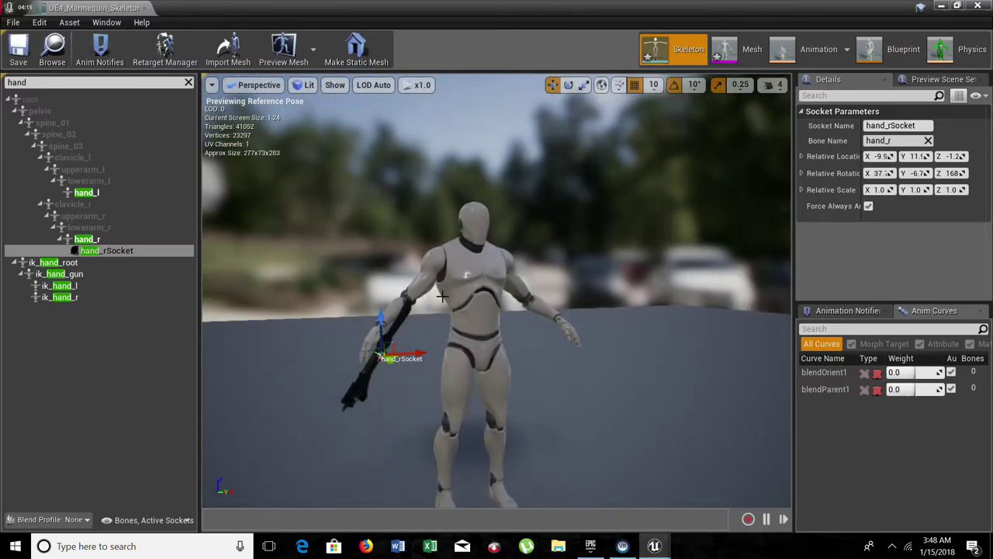
pyautogui.moveTo(386, 369); pyautogui.dragTo(751, 387, button='right')
pyautogui.press('a')
pyautogui.press('a')
pyautogui.press('a')
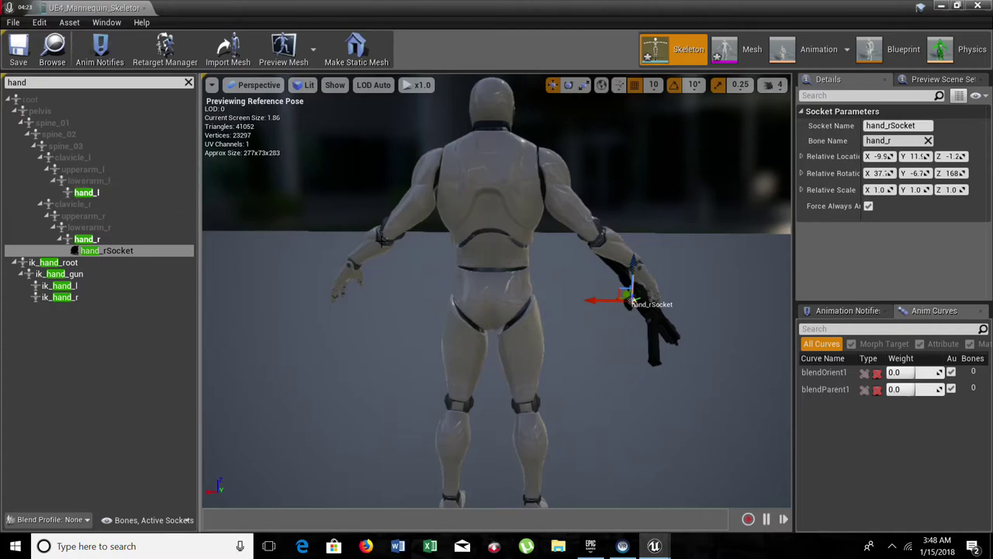
pyautogui.click(598, 271)
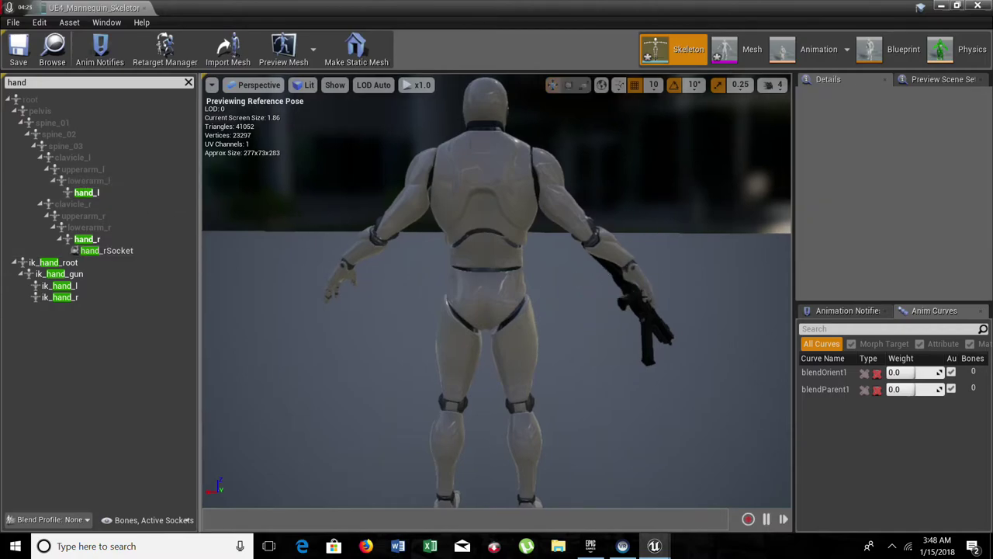
pyautogui.click(106, 250)
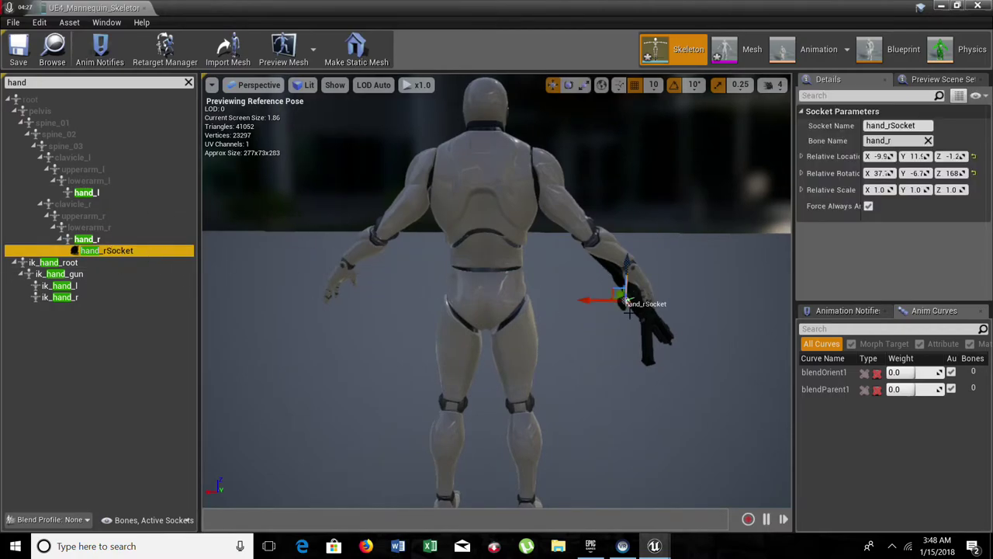
pyautogui.moveTo(629, 269); pyautogui.dragTo(630, 253)
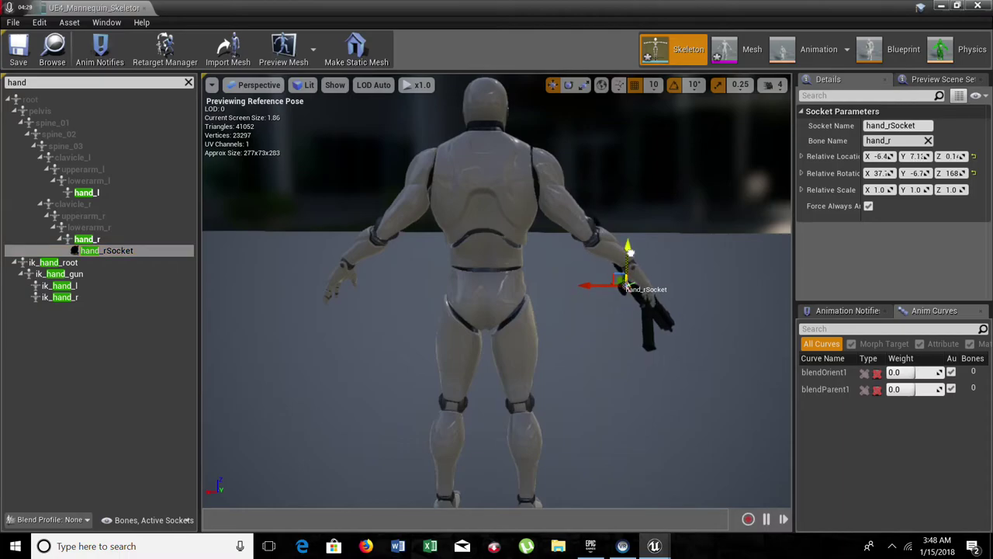
# - Save the mannequin skeleton and close its editor
pyautogui.keyDown('alt'); pyautogui.moveTo(696, 271); pyautogui.dragTo(326, 273); pyautogui.keyUp('alt')
pyautogui.moveTo(581, 209); pyautogui.dragTo(607, 209, button='middle')
pyautogui.click(18, 48)
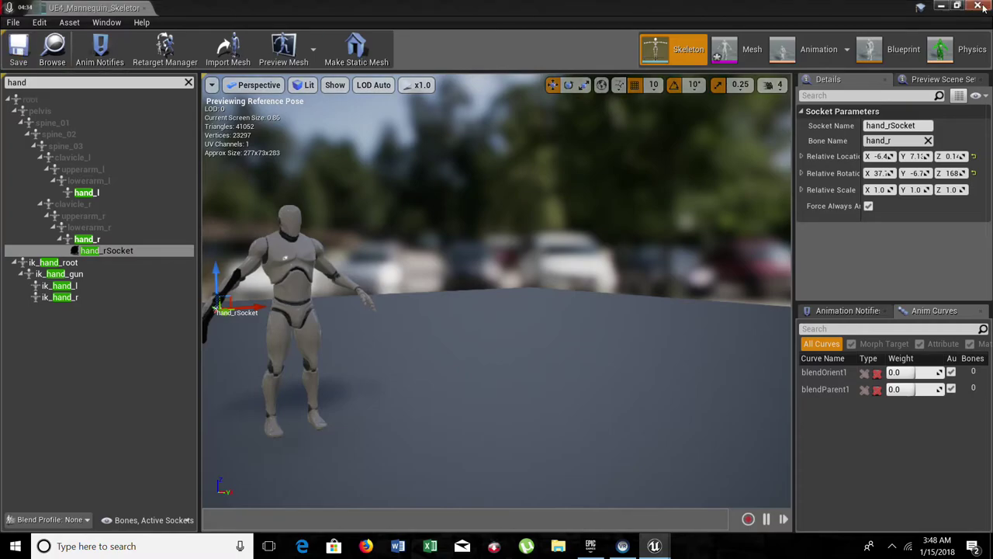
pyautogui.click(981, 6)
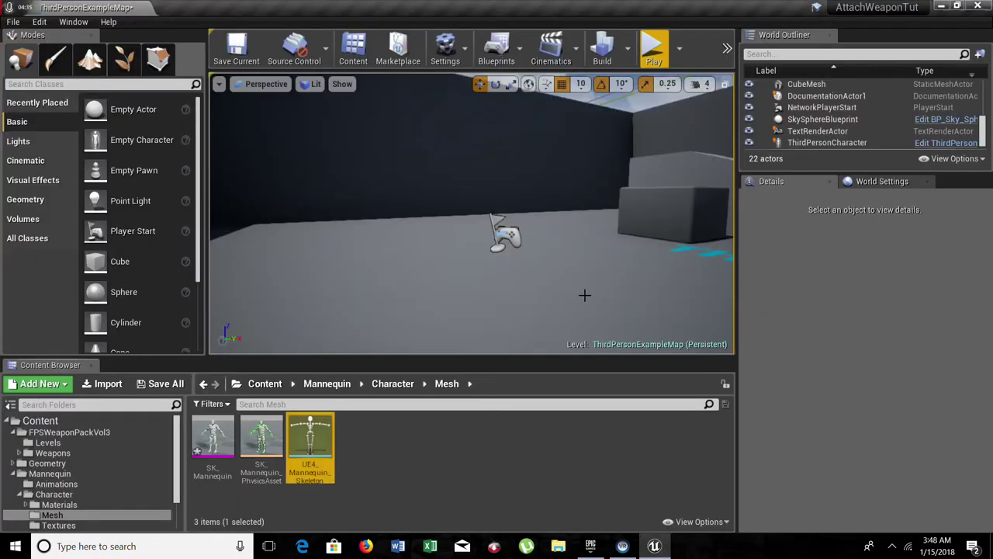
# - Open the Weapon1 blueprint from the FPSWeaponPackVol3 Weapons folder
pyautogui.click(431, 463)
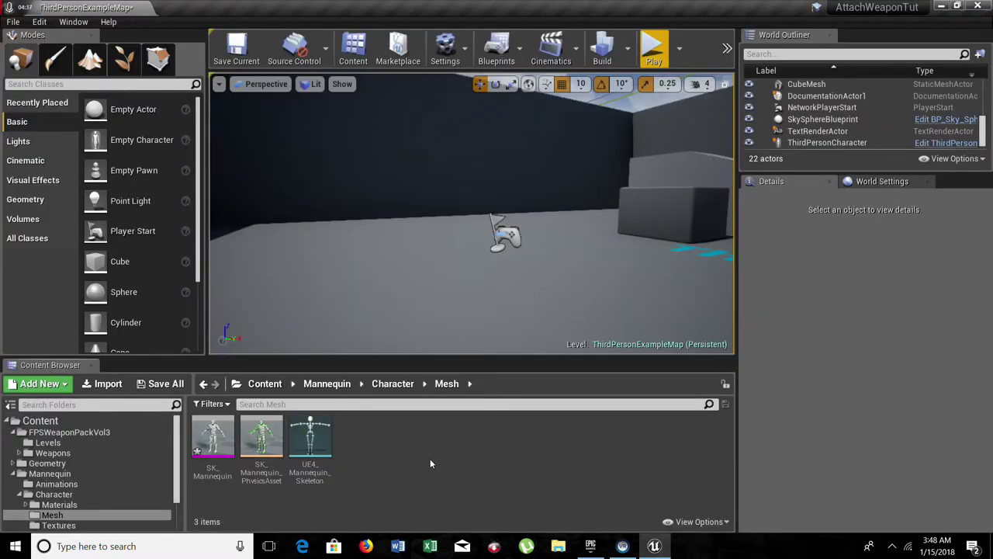
pyautogui.click(53, 452)
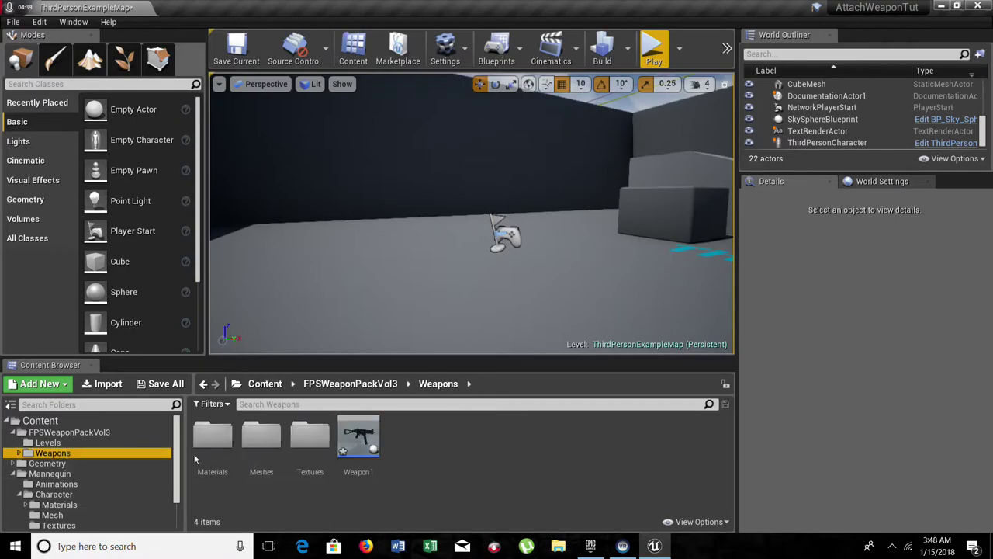
pyautogui.doubleClick(358, 436)
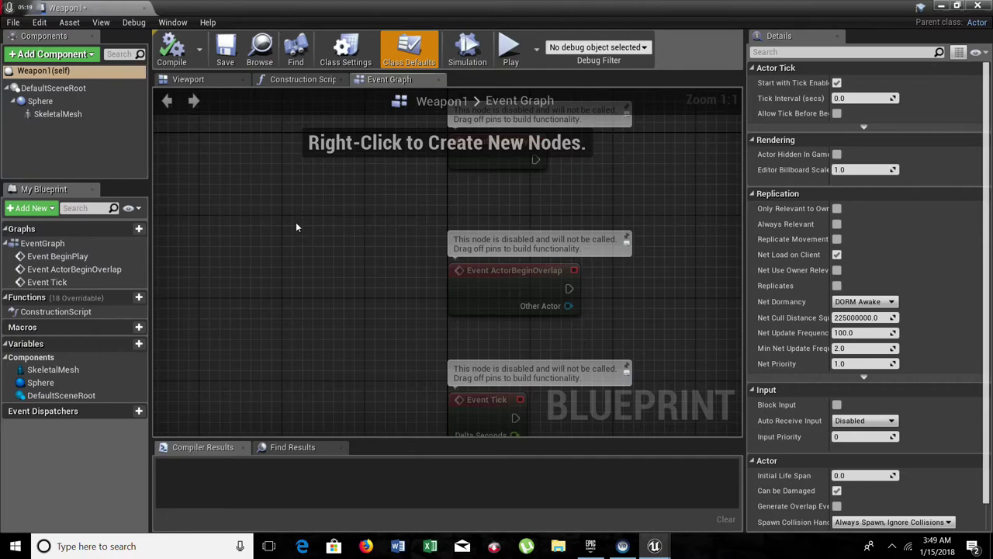
# - Delete the Event BeginPlay and Event Tick nodes from Weapon1's event graph
pyautogui.click(497, 164)
pyautogui.press('Delete')
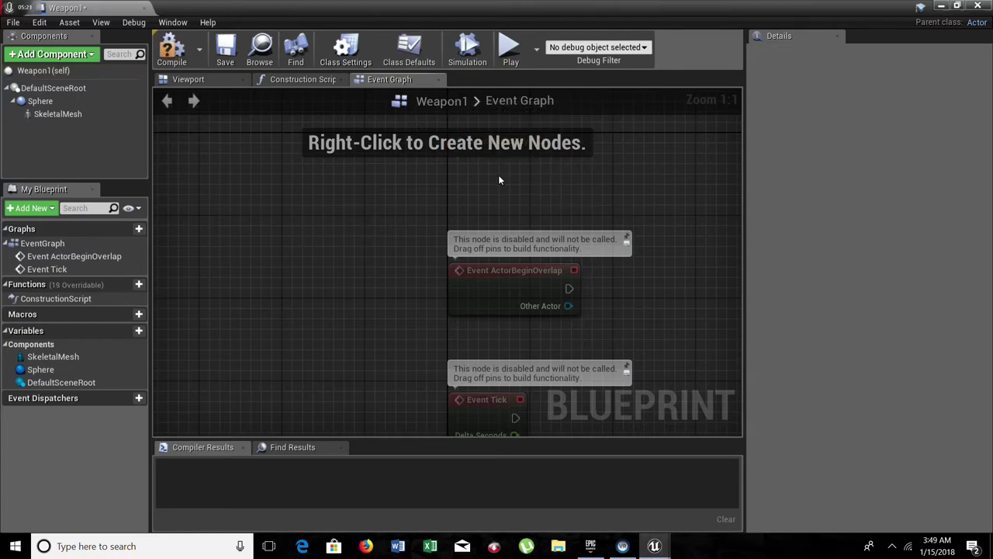
pyautogui.click(489, 394)
pyautogui.press('Delete')
# - Place a reference to the SkeletalMesh component in the event graph above Event ActorBeginOverlap
pyautogui.moveTo(643, 288); pyautogui.dragTo(416, 234, button='right')
pyautogui.moveTo(484, 267); pyautogui.dragTo(485, 329, button='right')
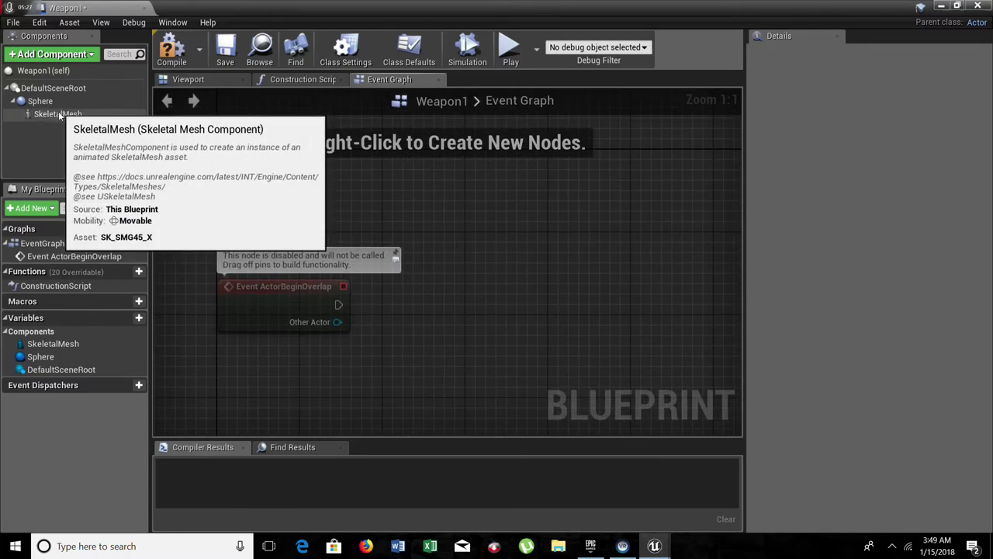
pyautogui.moveTo(62, 114); pyautogui.dragTo(358, 202)
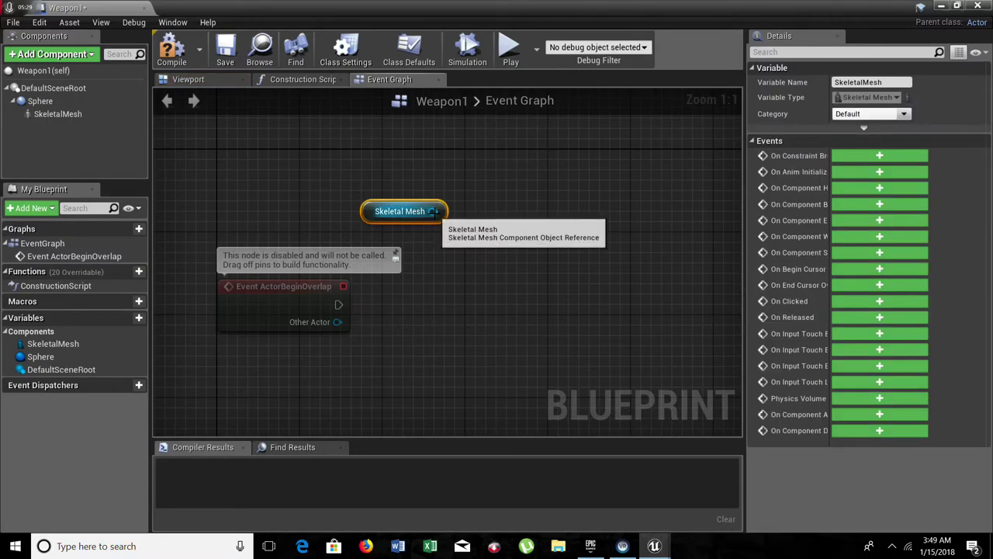
# - Create an AttachToComponent node targeting the Skeletal Mesh reference and connect its execution input to Event ActorBeginOverlap
pyautogui.moveTo(432, 211); pyautogui.dragTo(532, 238)
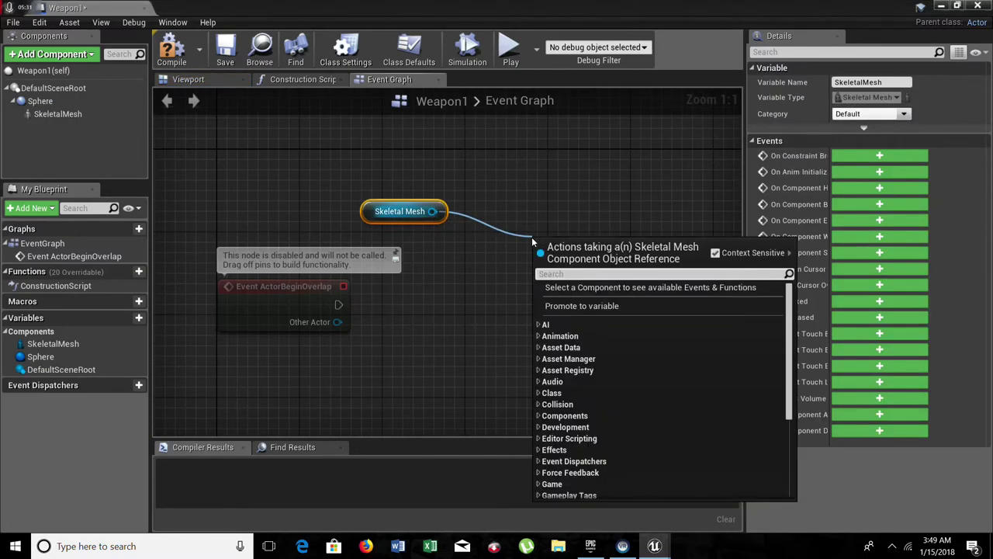
pyautogui.write('attach to co')
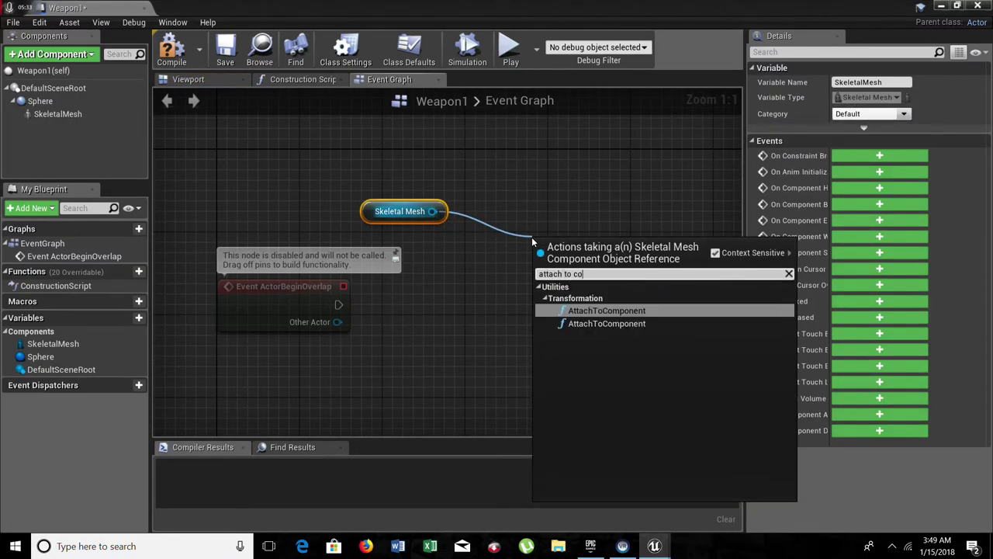
pyautogui.press('Return')
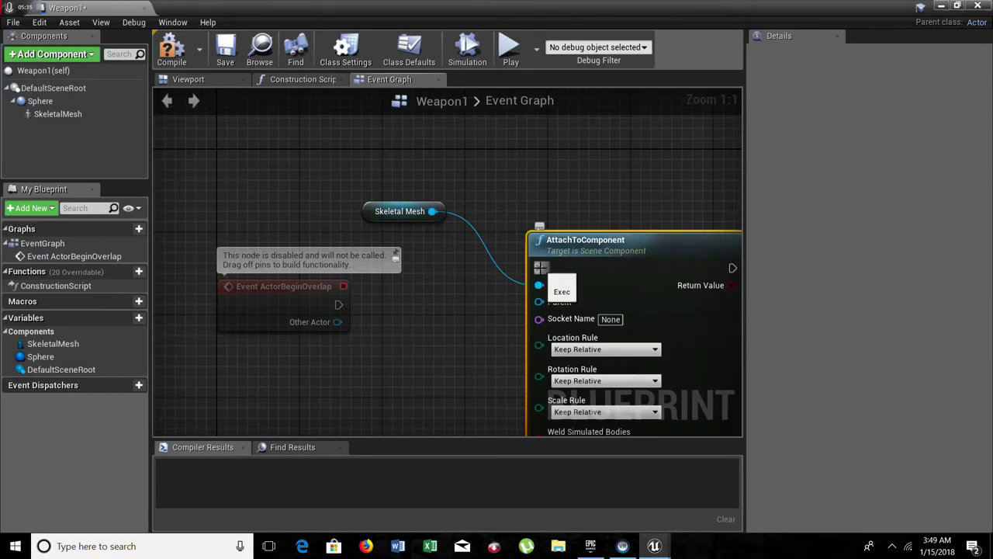
pyautogui.moveTo(538, 268); pyautogui.dragTo(338, 304)
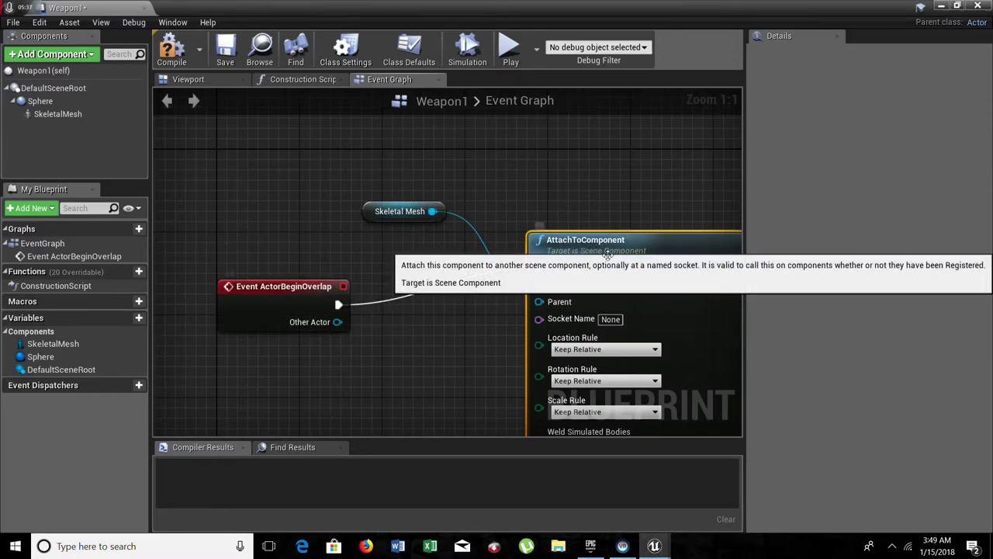
pyautogui.moveTo(590, 244); pyautogui.dragTo(561, 203)
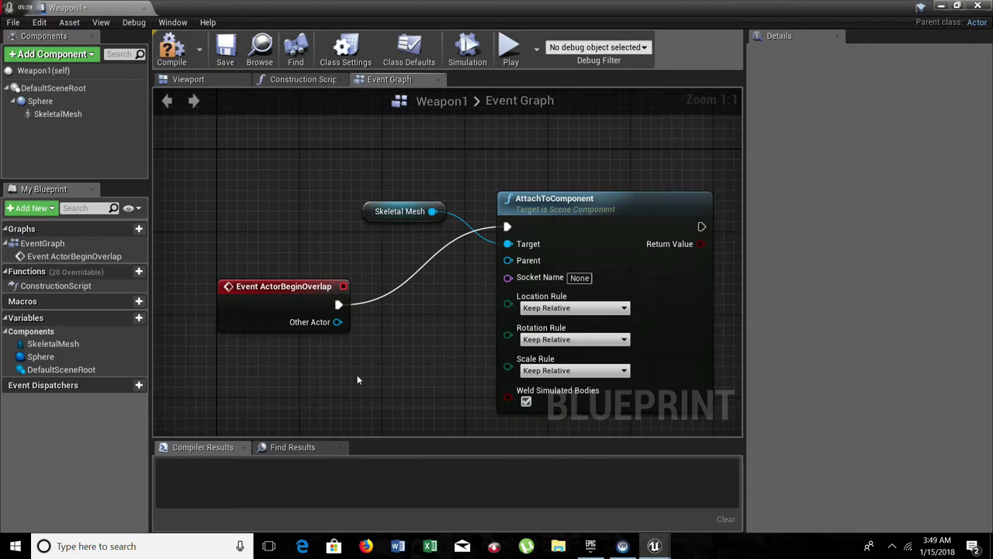
# - Add a Get Player Character node and place it below Event ActorBeginOverlap
pyautogui.moveTo(357, 379); pyautogui.dragTo(486, 256, button='right')
pyautogui.rightClick(304, 300)
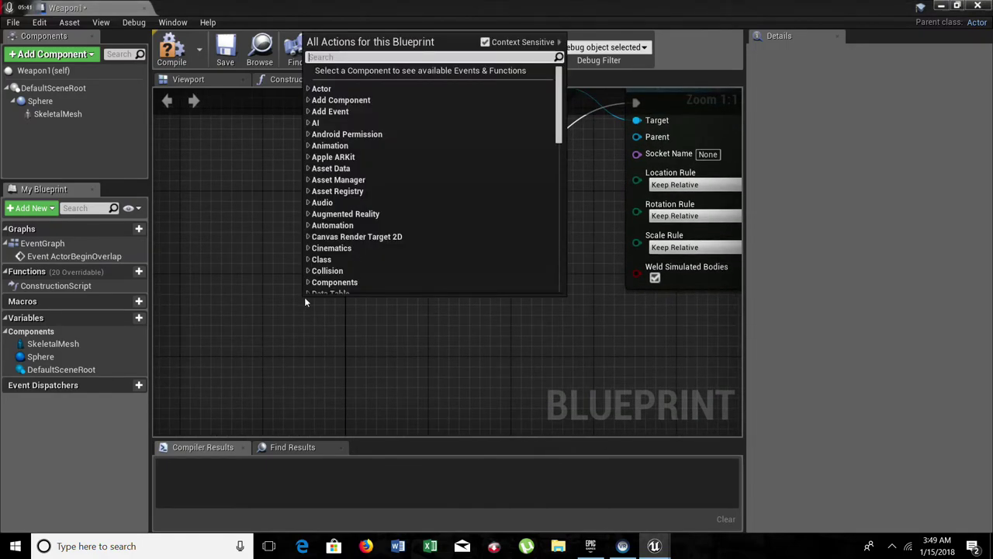
pyautogui.write('get player')
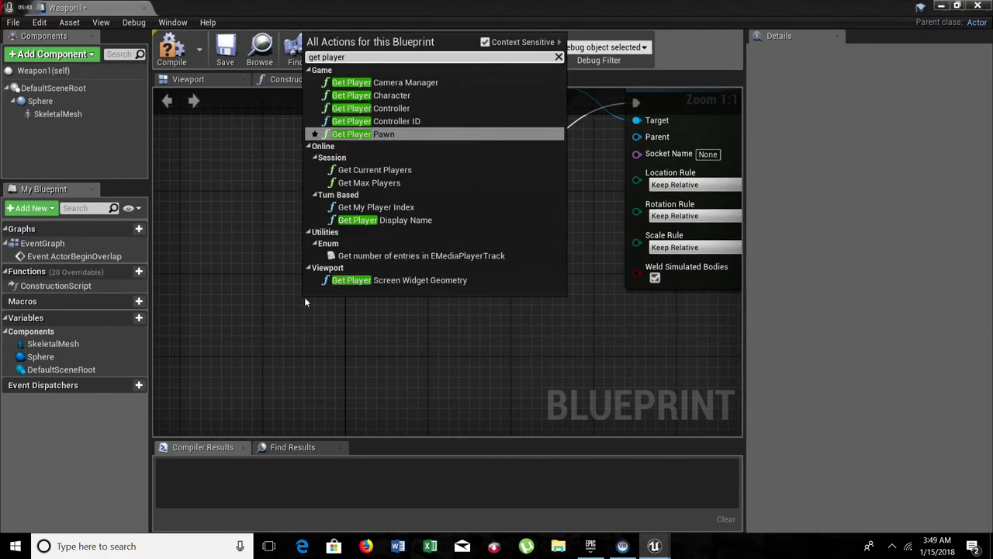
pyautogui.press('Up')
pyautogui.press('Up')
pyautogui.press('Up')
pyautogui.press('Up')
pyautogui.press('Down')
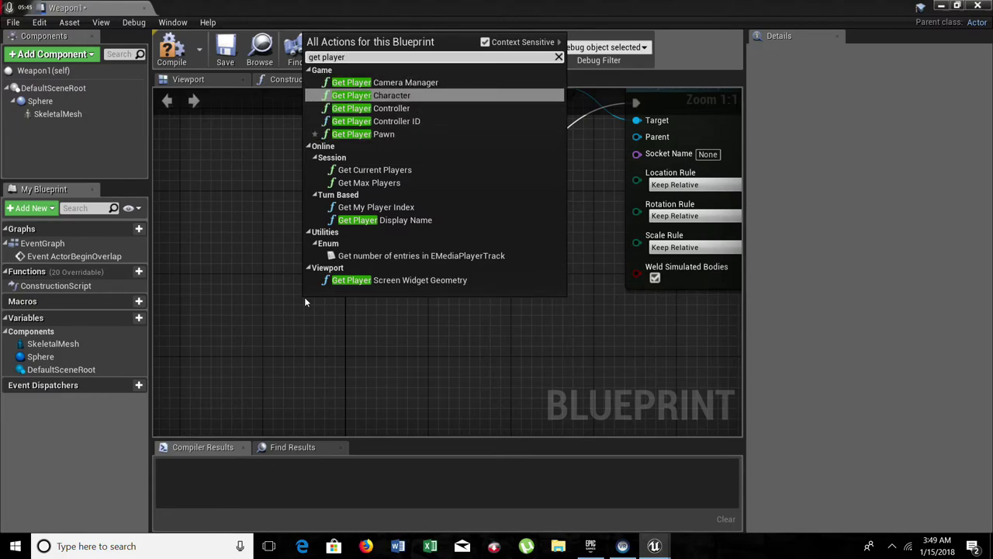
pyautogui.press('Return')
pyautogui.moveTo(304, 300); pyautogui.dragTo(243, 249)
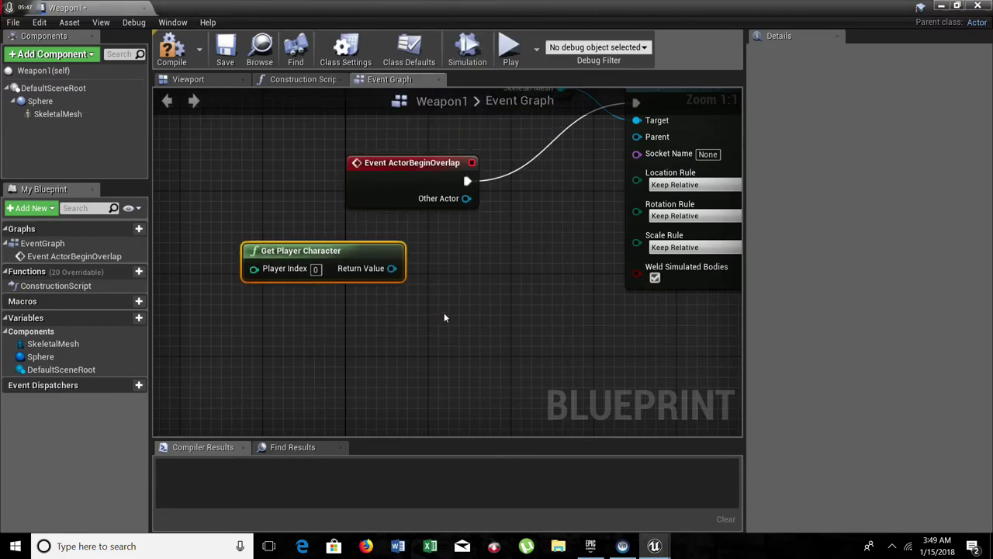
pyautogui.click(443, 317)
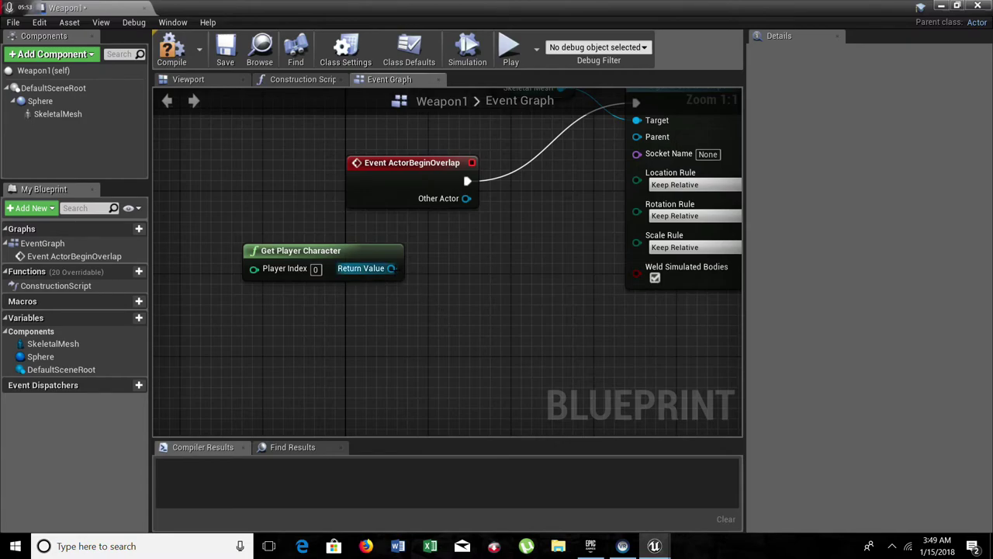
# - Add a Get Mesh node from the Return Value of Get Player Character
pyautogui.moveTo(392, 267); pyautogui.dragTo(432, 287)
pyautogui.write('getmesgh')
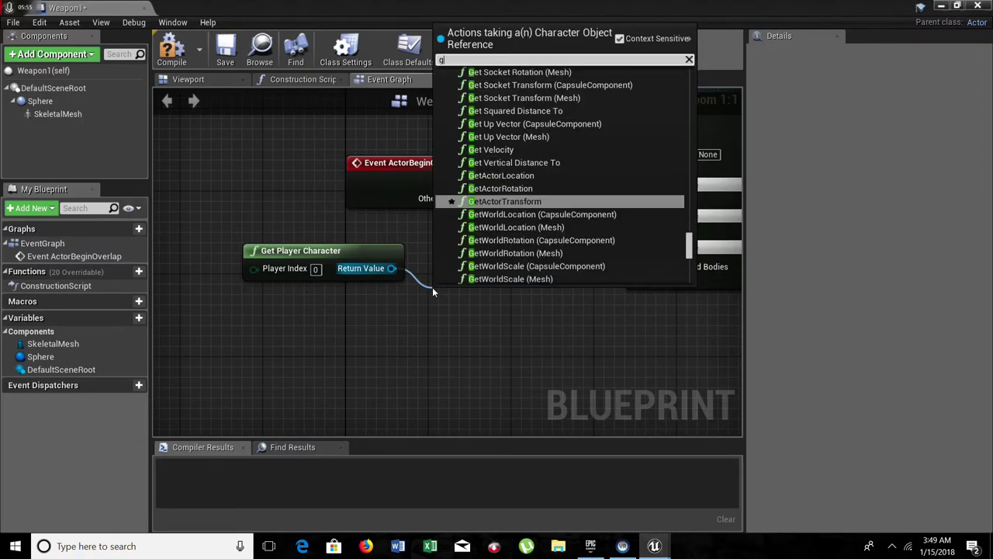
pyautogui.press('BackSpace')
pyautogui.press('BackSpace')
pyautogui.write('h')
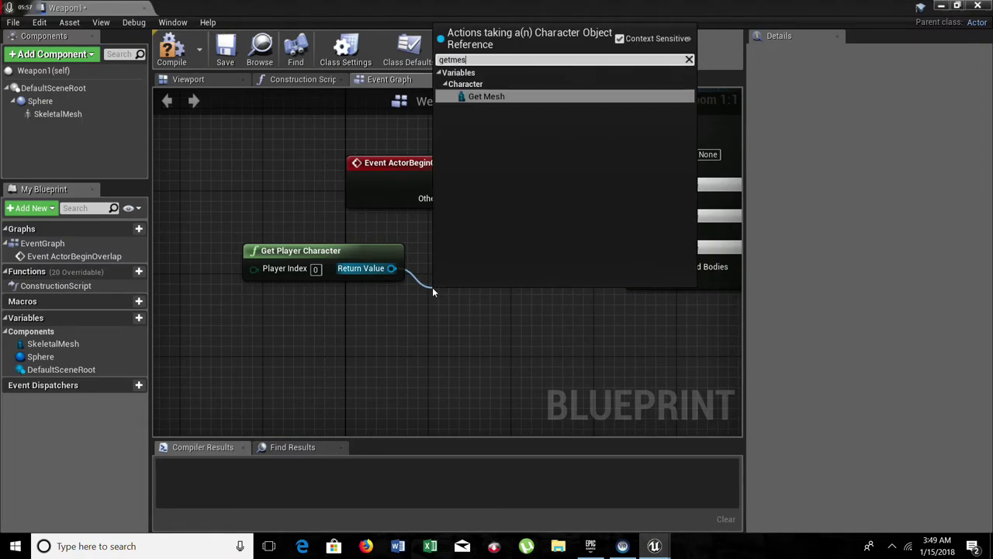
pyautogui.press('Return')
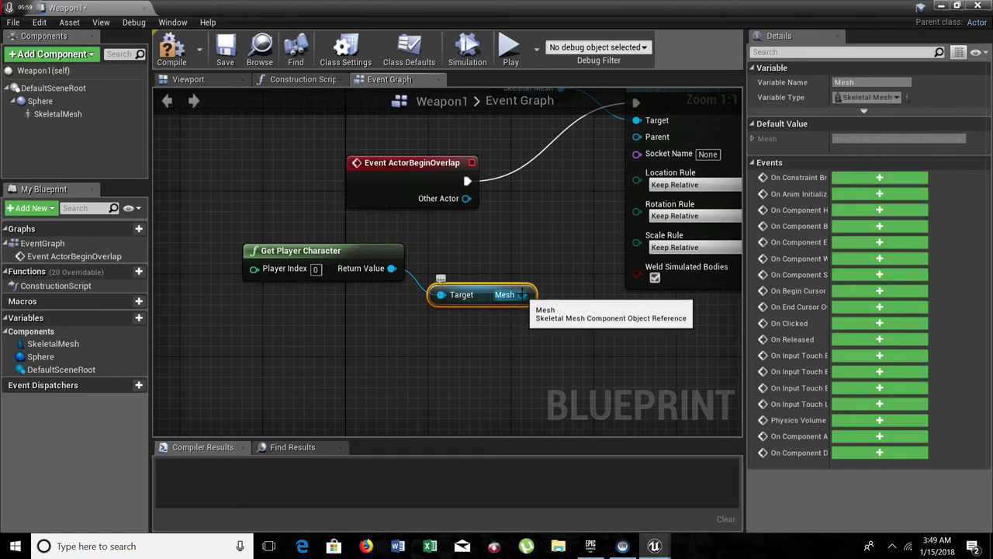
# - Connect the player's Mesh to the Parent input of AttachToComponent and set the Socket Name to hand_rSocket
pyautogui.moveTo(520, 295); pyautogui.dragTo(448, 315, button='right')
pyautogui.moveTo(448, 315); pyautogui.dragTo(565, 158)
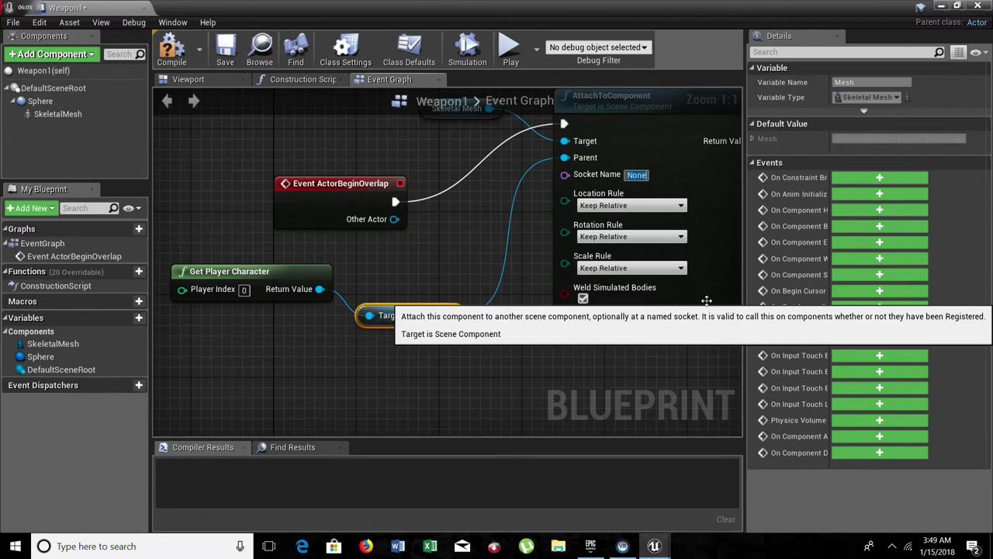
pyautogui.write('hand_rSocket')
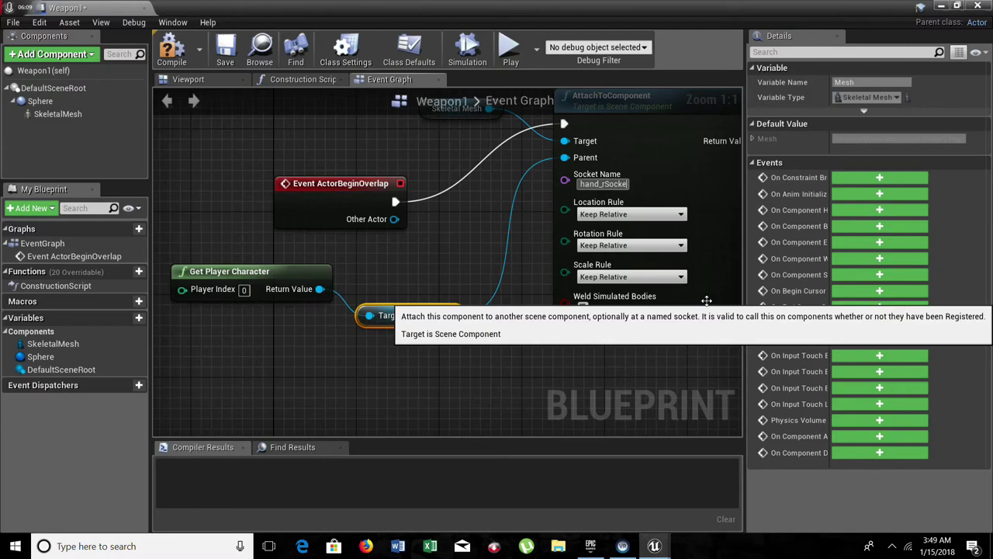
pyautogui.press('Return')
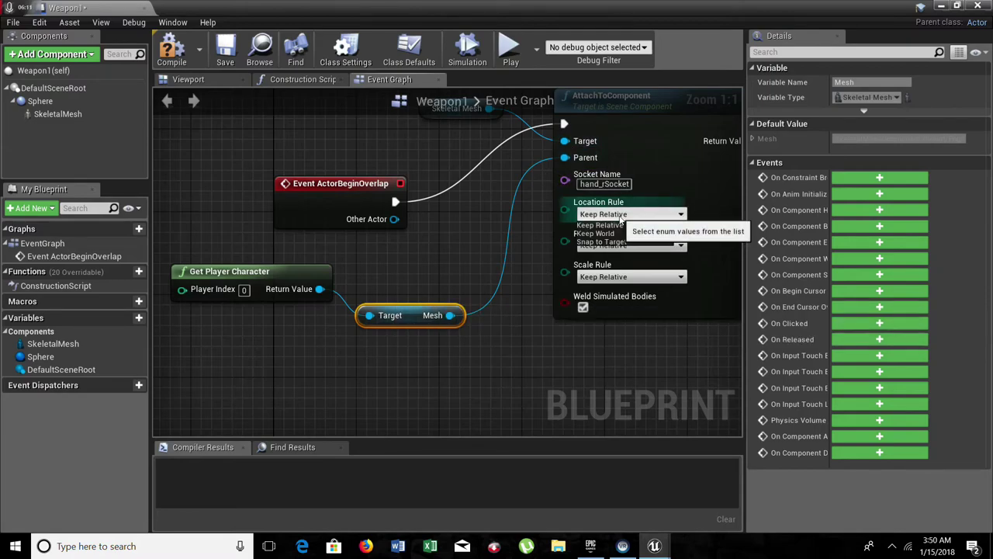
# - Set the Location Rule and Rotation Rule of the AttachToComponent node to Snap to Target
pyautogui.click(629, 214)
pyautogui.click(617, 242)
pyautogui.click(628, 246)
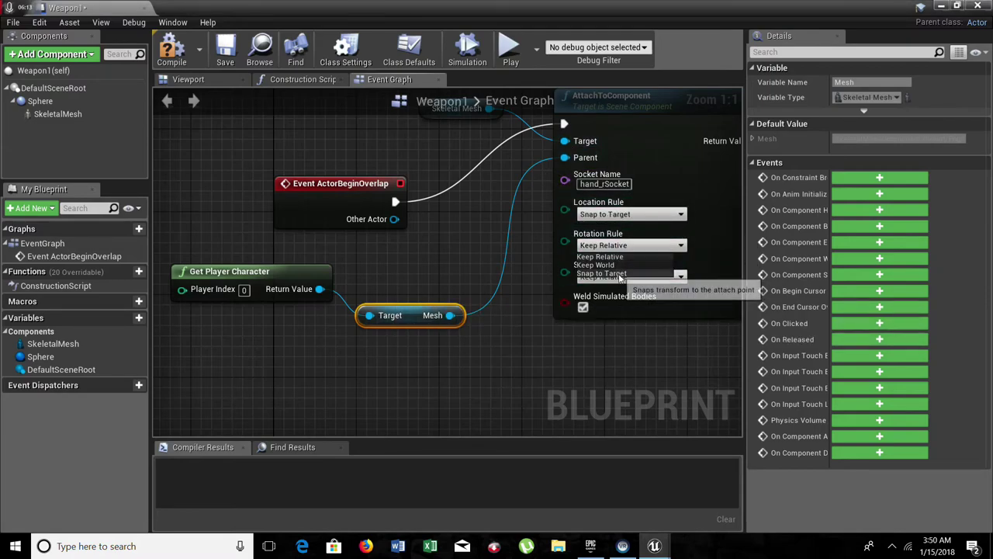
pyautogui.click(609, 274)
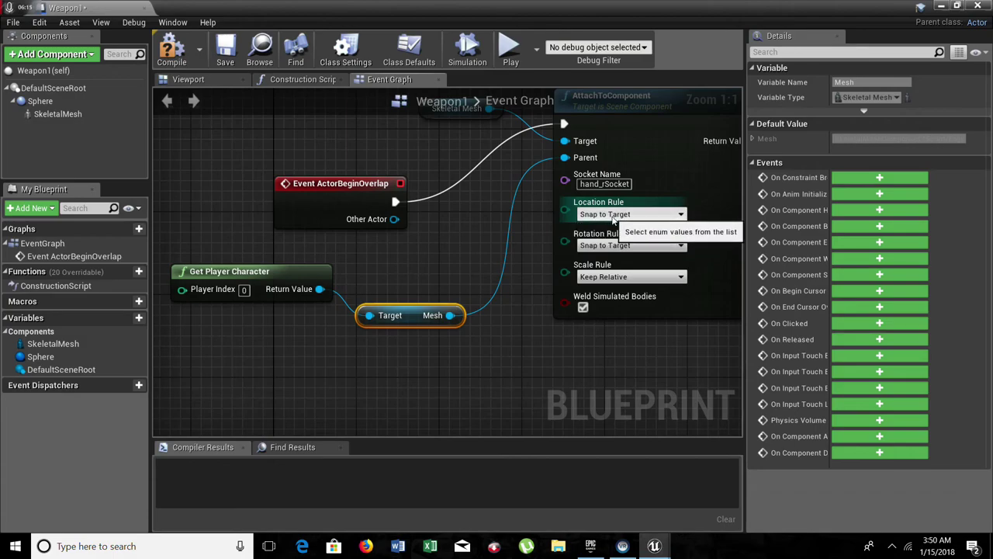
# - Return the AttachToComponent node's Location Rule and Rotation Rule to Keep Relative
pyautogui.click(609, 225)
pyautogui.click(610, 244)
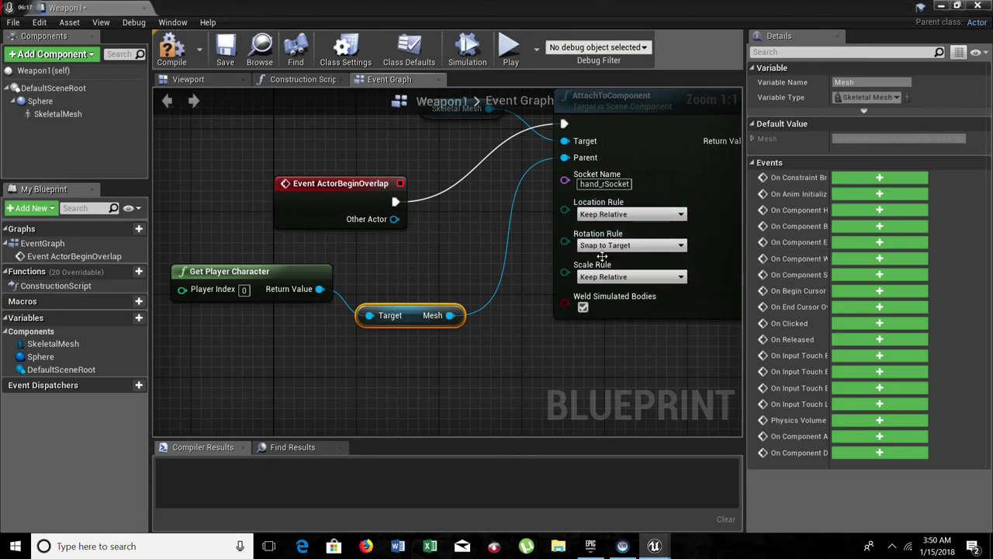
pyautogui.click(613, 257)
pyautogui.click(500, 208)
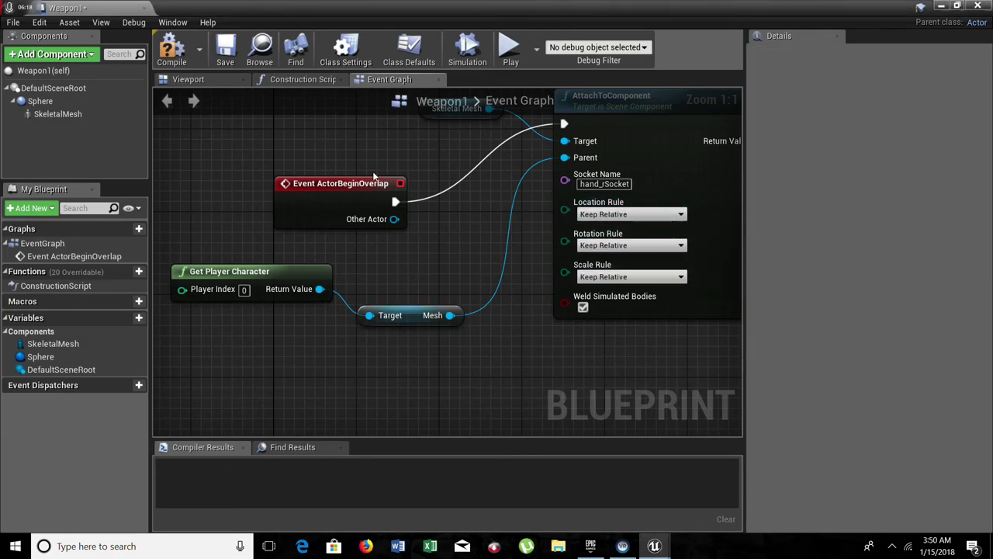
# - Compile and close the Weapon1 blueprint, and place a Weapon1 instance in the level at about X -750, Y -390, Z 210
pyautogui.click(171, 48)
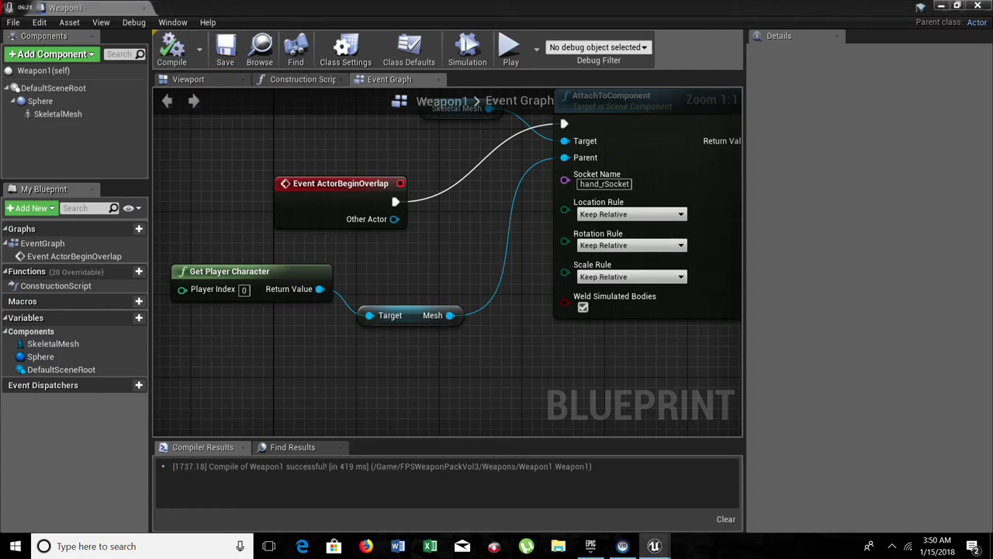
pyautogui.click(977, 6)
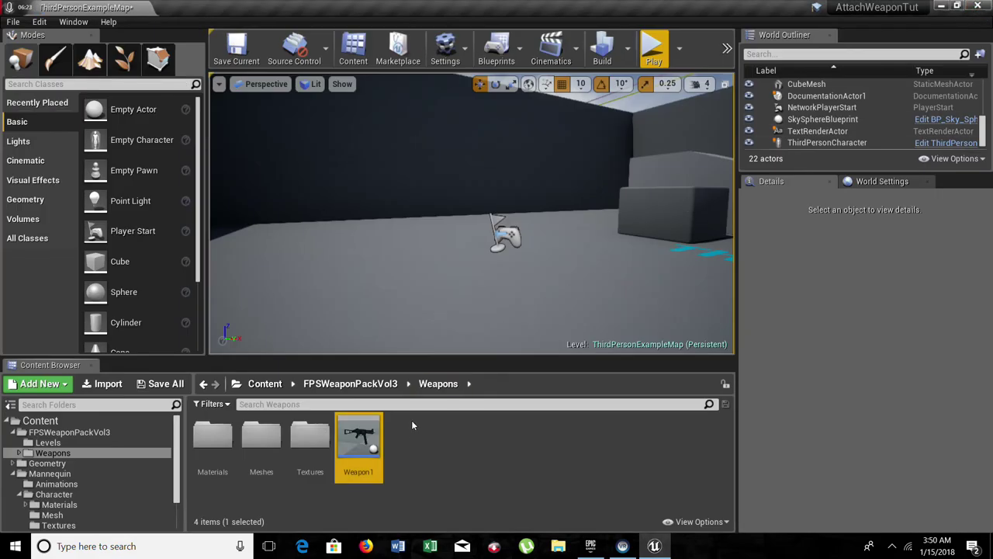
pyautogui.moveTo(358, 438); pyautogui.dragTo(586, 194)
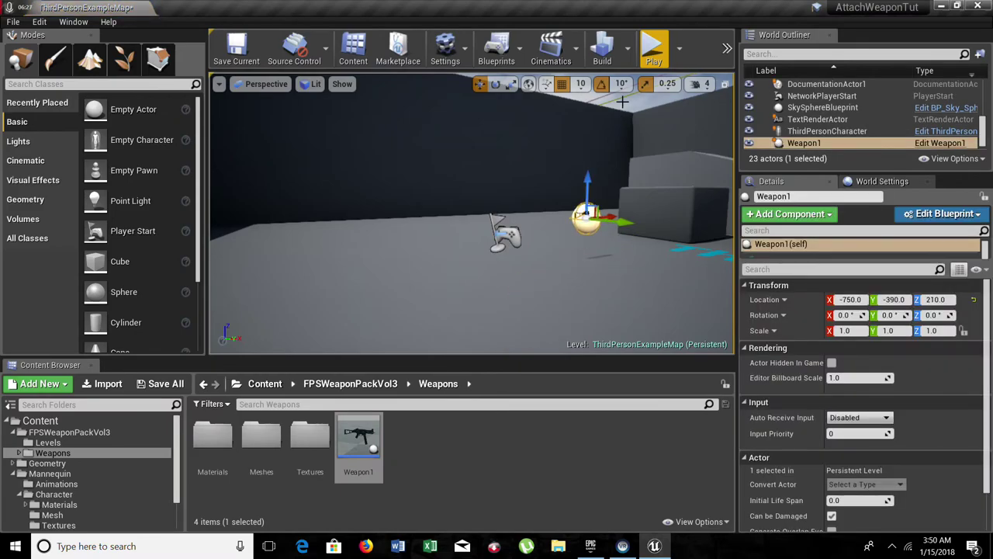
# - Play the level and run the mannequin over the weapon and around the map to examine how the SMG attaches to the hand
pyautogui.click(654, 48)
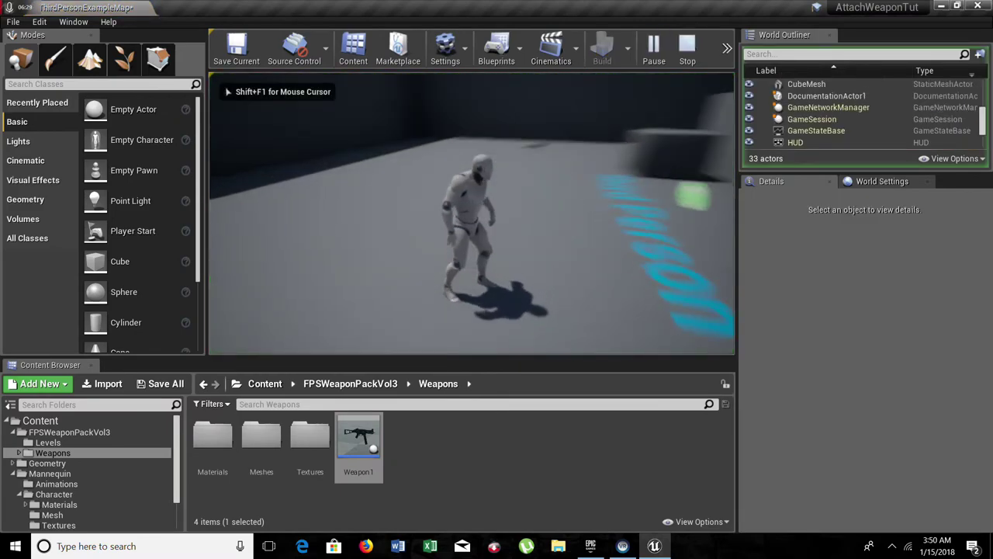
pyautogui.press('w')
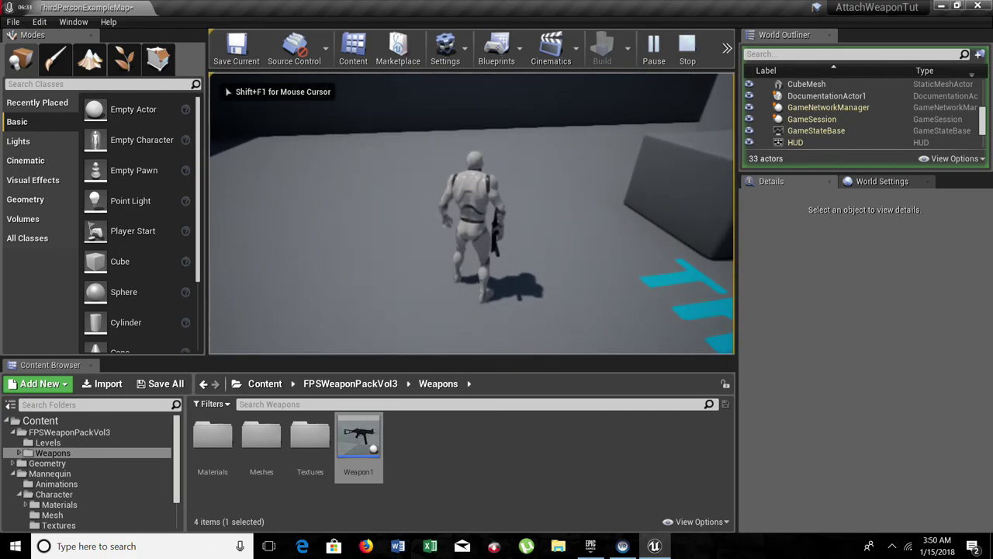
pyautogui.press('s')
pyautogui.press('d')
pyautogui.press('w')
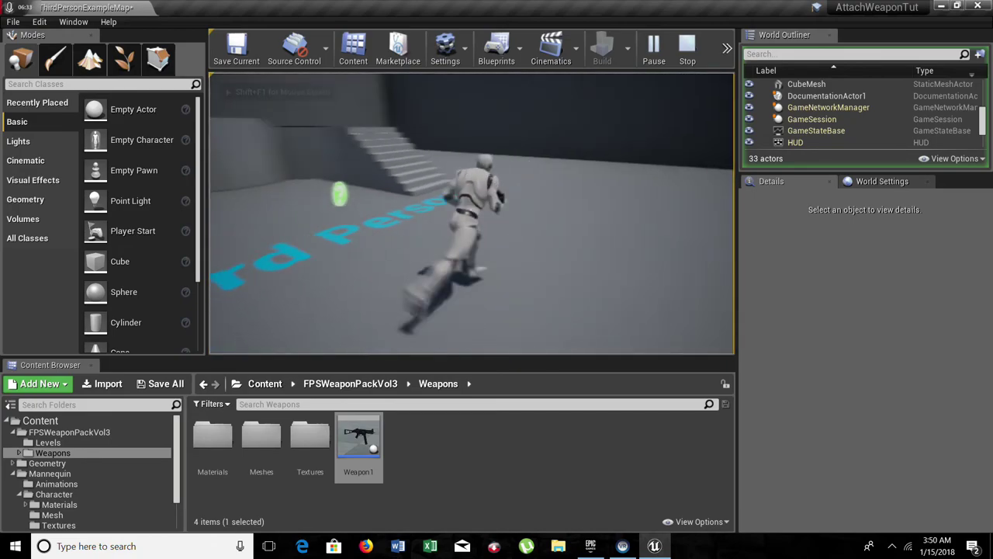
pyautogui.press('w')
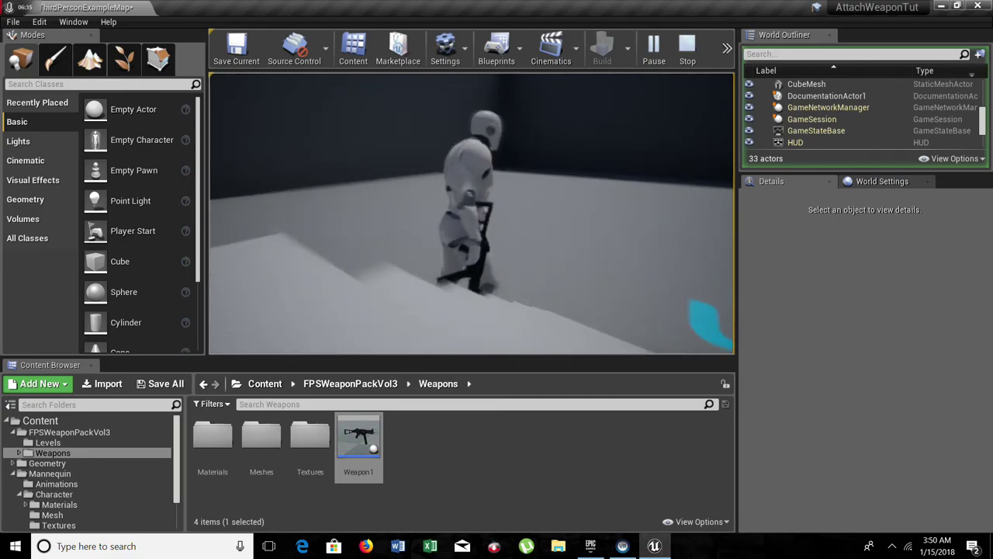
pyautogui.press('w')
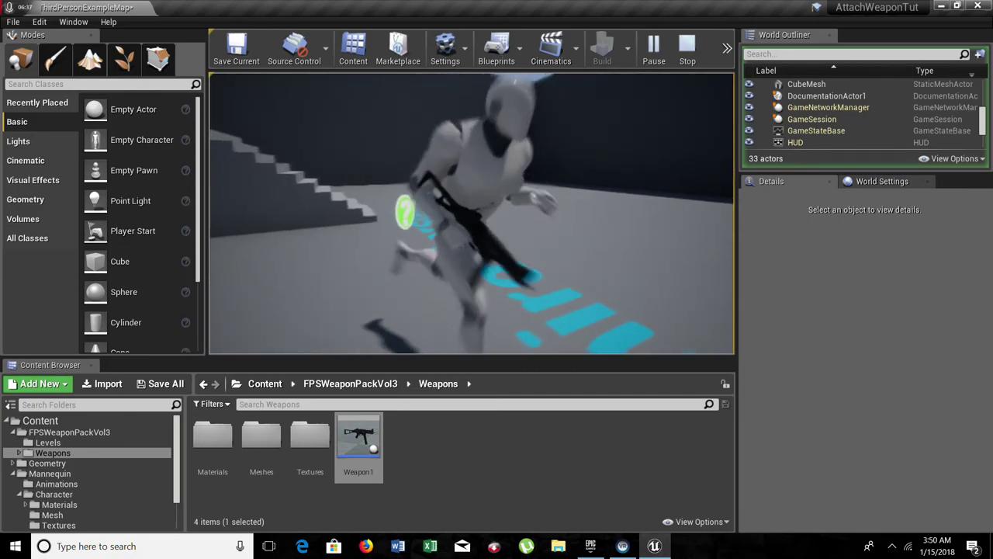
pyautogui.press('d')
pyautogui.press('s')
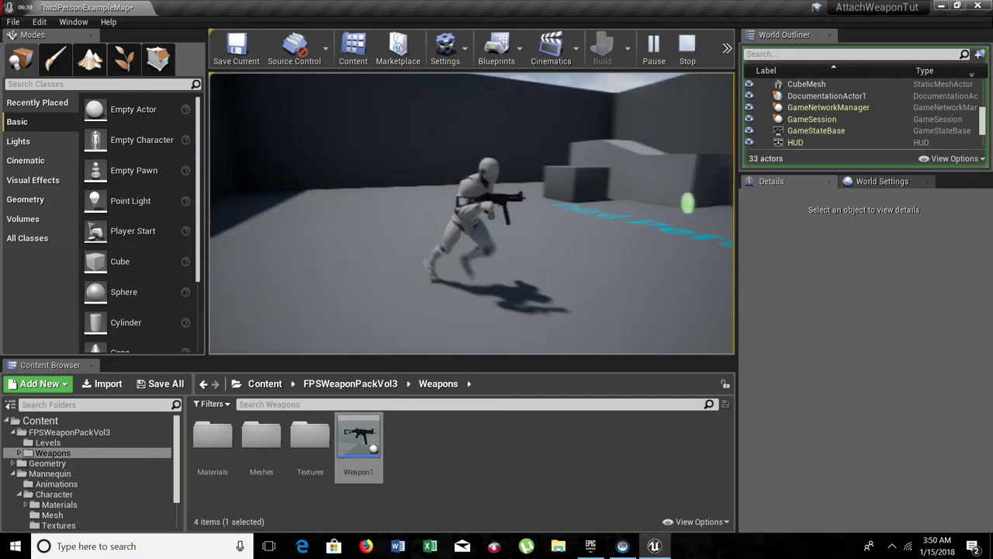
pyautogui.press('w')
pyautogui.press('d')
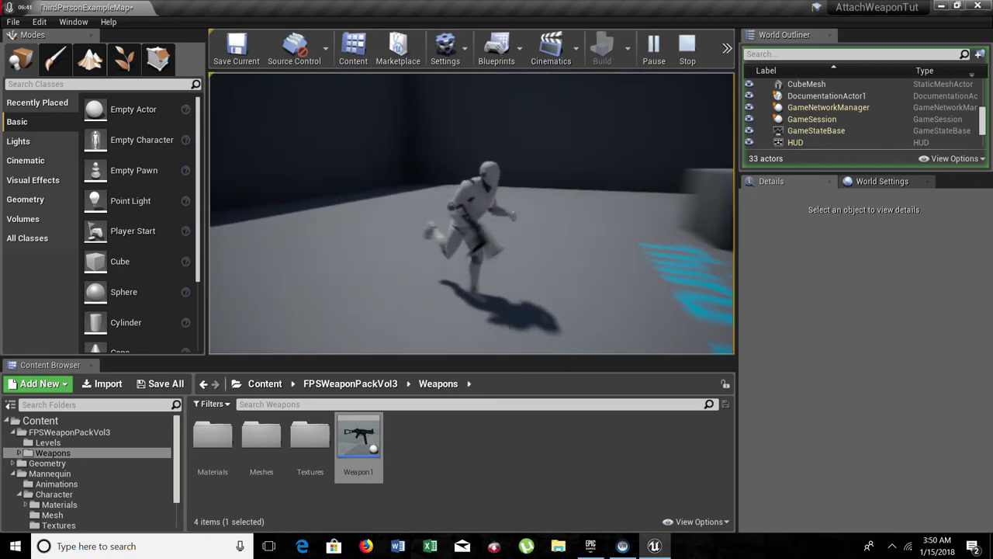